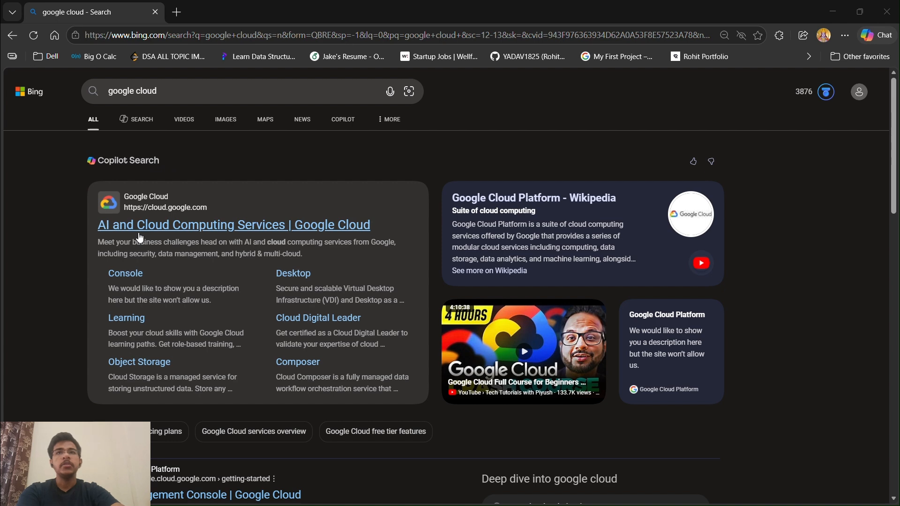
Step: Open the Google Cloud site from the search results, enter its console and go to the Compute Engine TPUs page
left_click(139, 232)
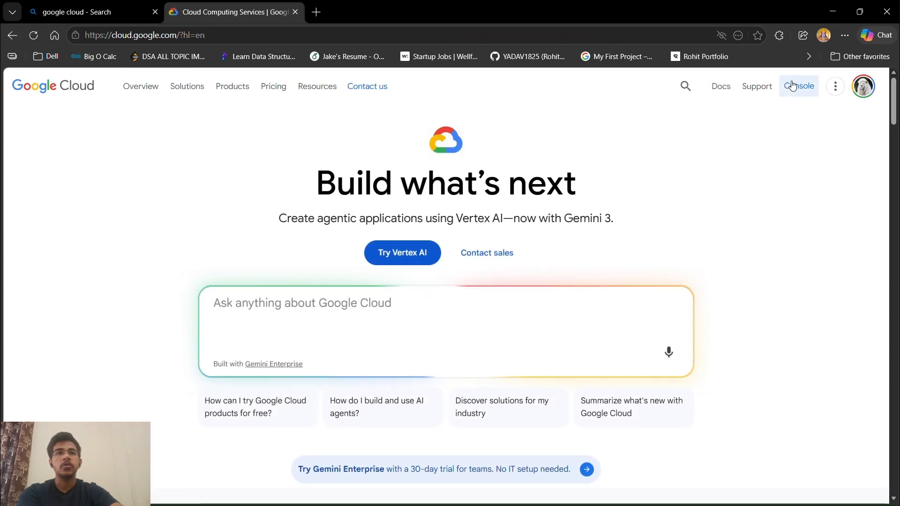
left_click(792, 86)
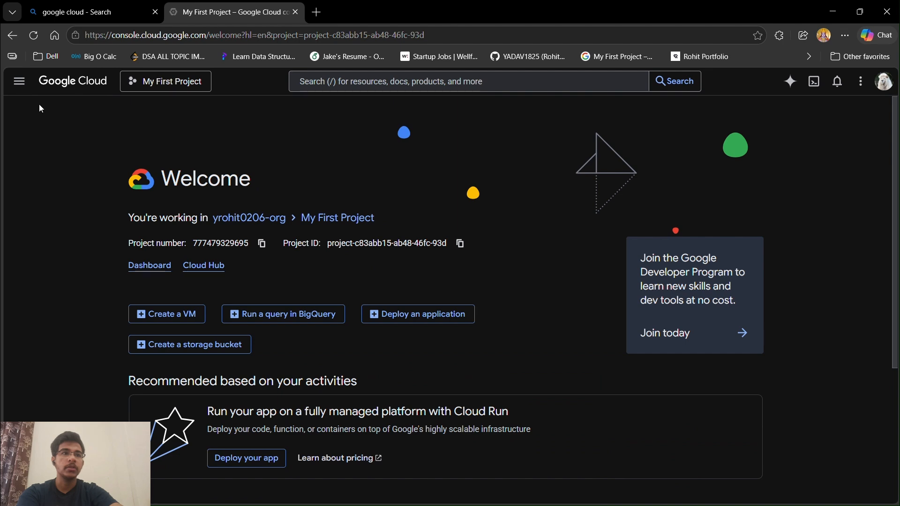
left_click(19, 89)
mouse_move(45, 401)
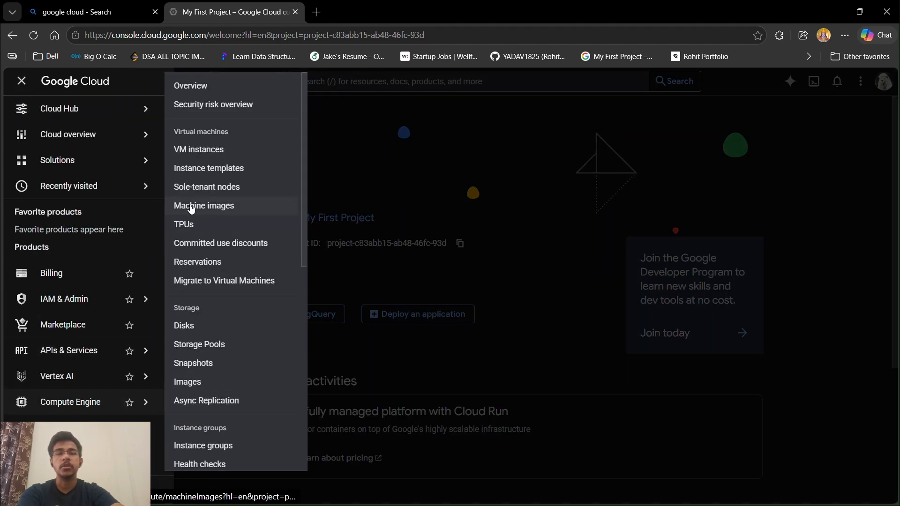
left_click(189, 223)
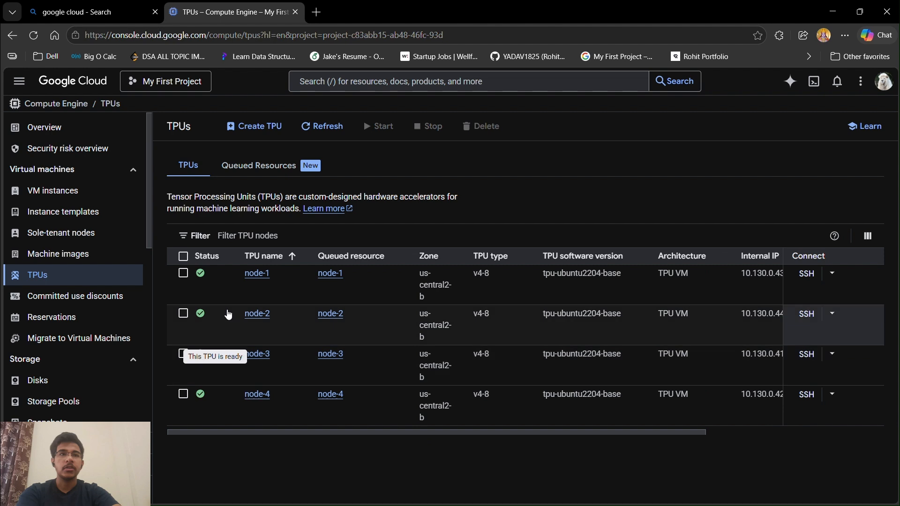
Step: Review the queued TPU resources, refreshing the list and checking the status of node-5
left_click(246, 160)
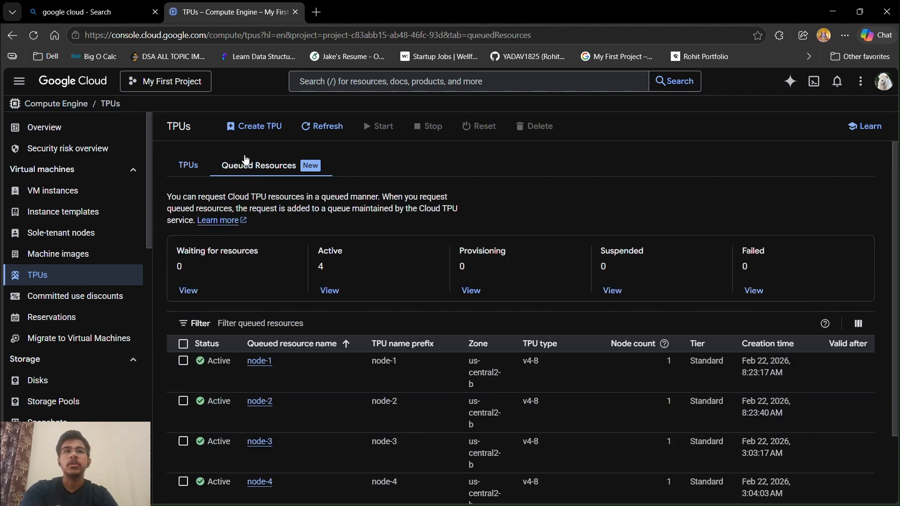
scroll(267, 197, "down", 2)
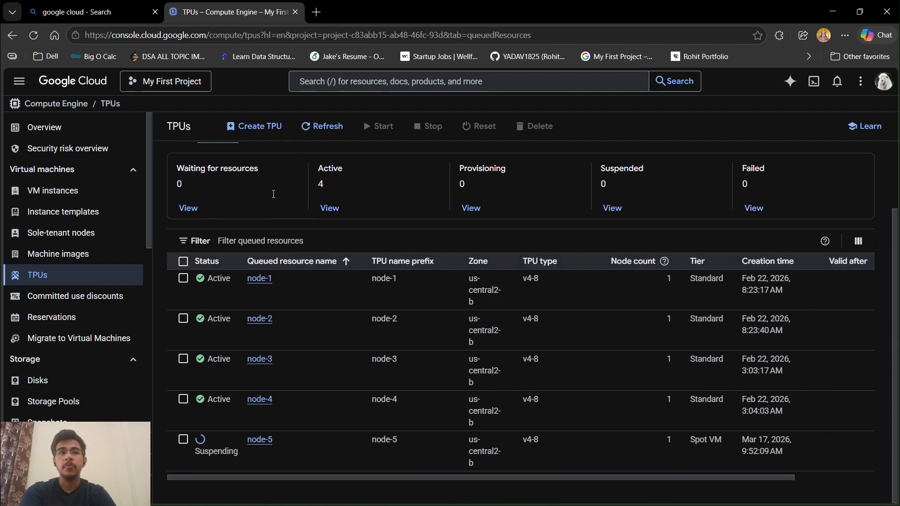
scroll(273, 193, "up", 2)
scroll(273, 194, "down", 2)
scroll(273, 194, "up", 2)
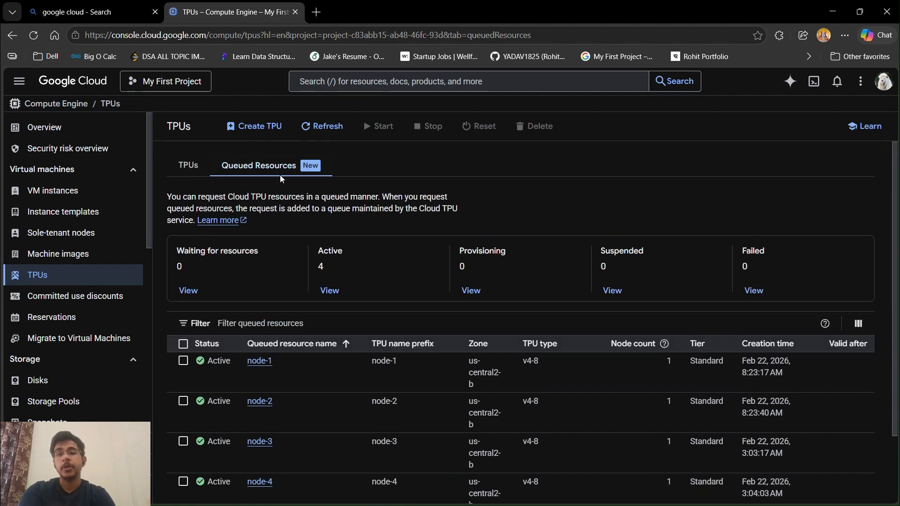
left_click(309, 126)
scroll(317, 279, "down", 2)
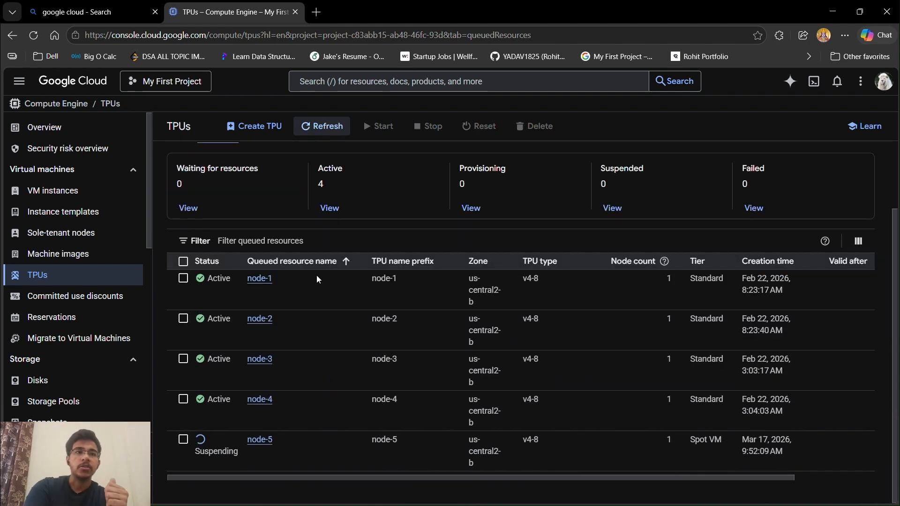
scroll(317, 279, "up", 2)
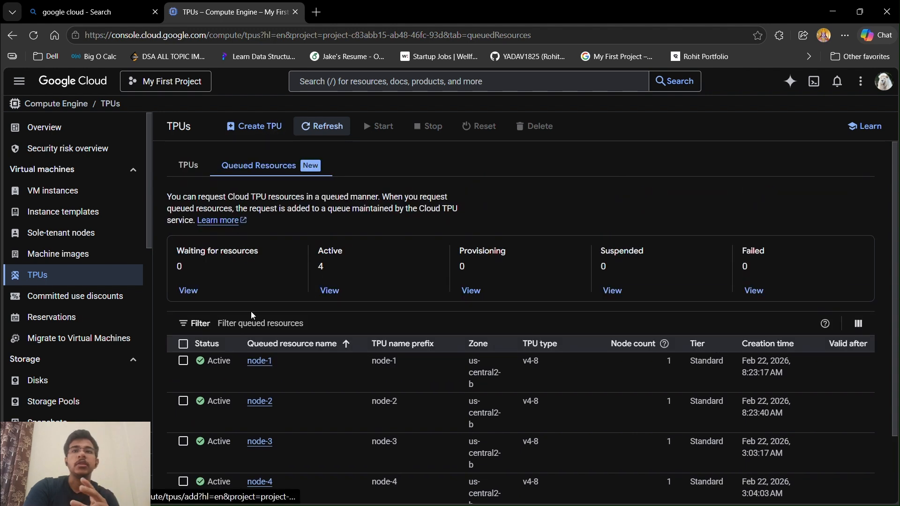
scroll(337, 347, "down", 2)
left_click(184, 442)
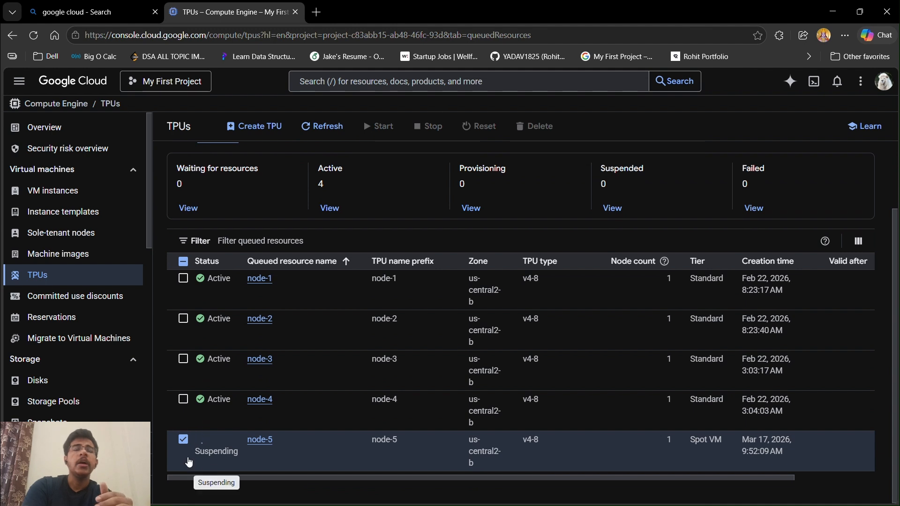
left_click(183, 440)
scroll(262, 322, "up", 2)
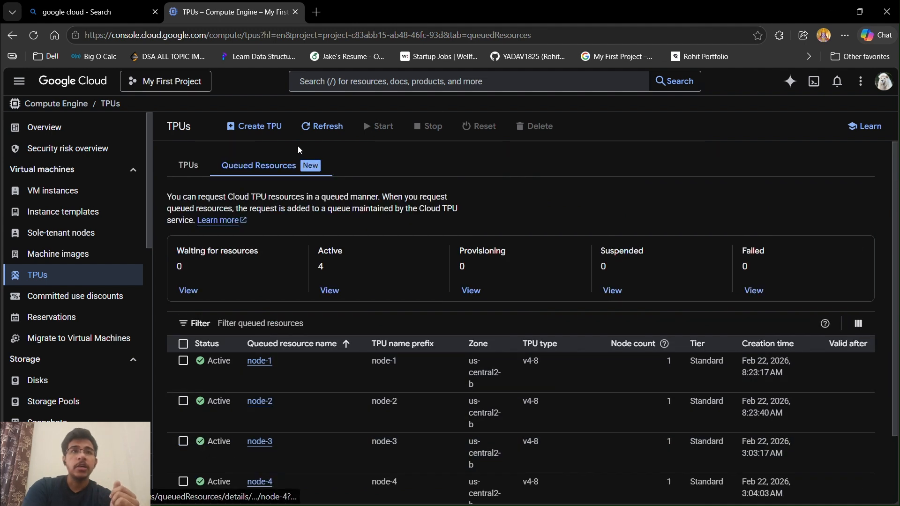
Step: Start creating a new Cloud TPU and set its zone to us-central2-b
left_click(260, 126)
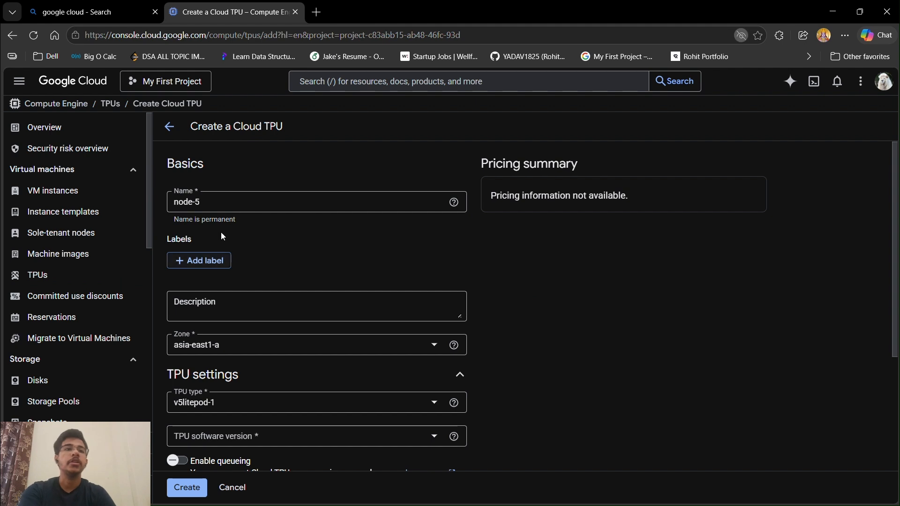
left_click(248, 347)
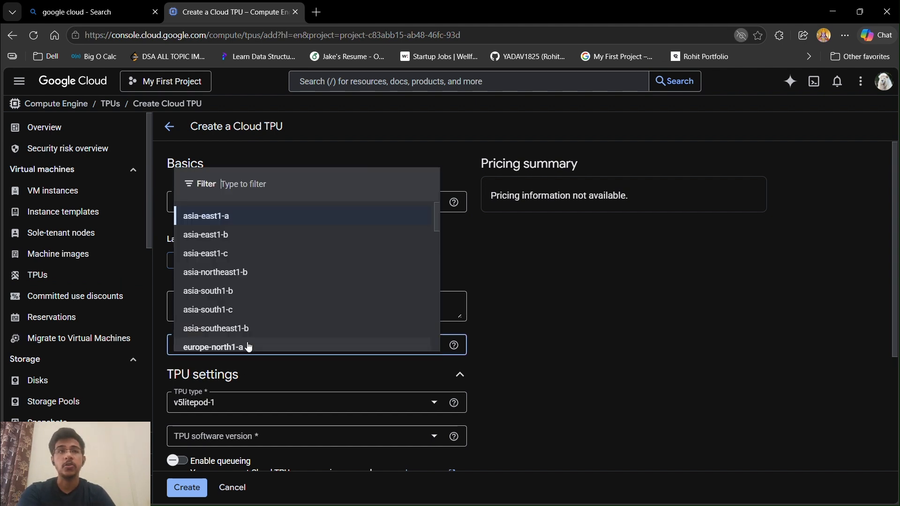
scroll(247, 345, "down", 6)
scroll(248, 299, "down", 5)
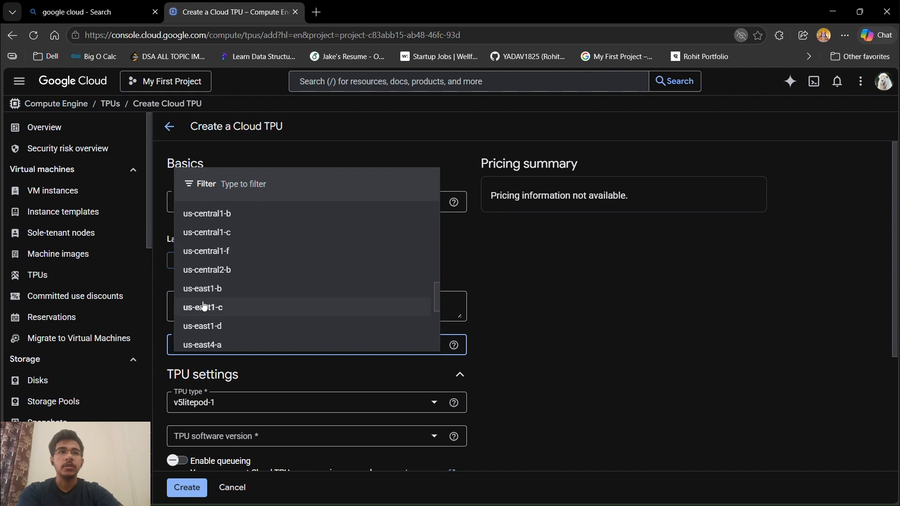
left_click(197, 269)
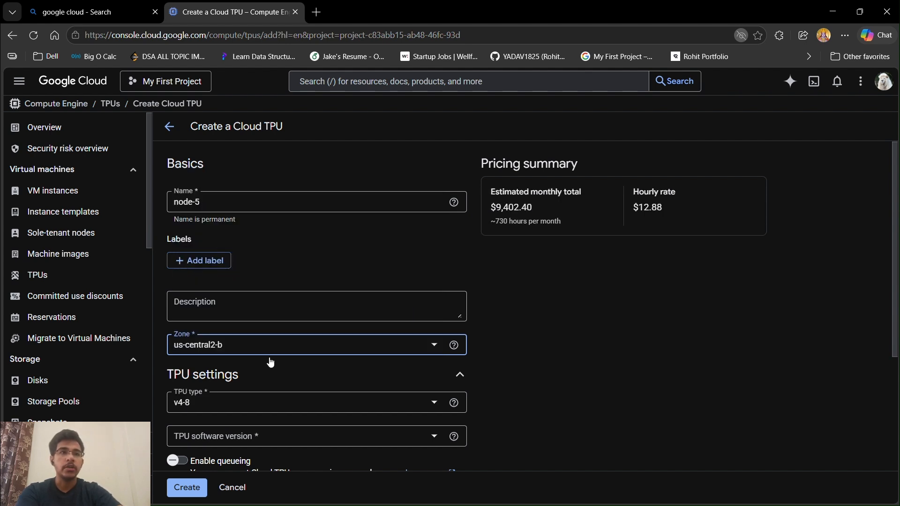
Step: Keep the TPU type v4-8, set the TPU software version to tpu-ubuntu2204-base and enable queueing
scroll(246, 402, "down", 2)
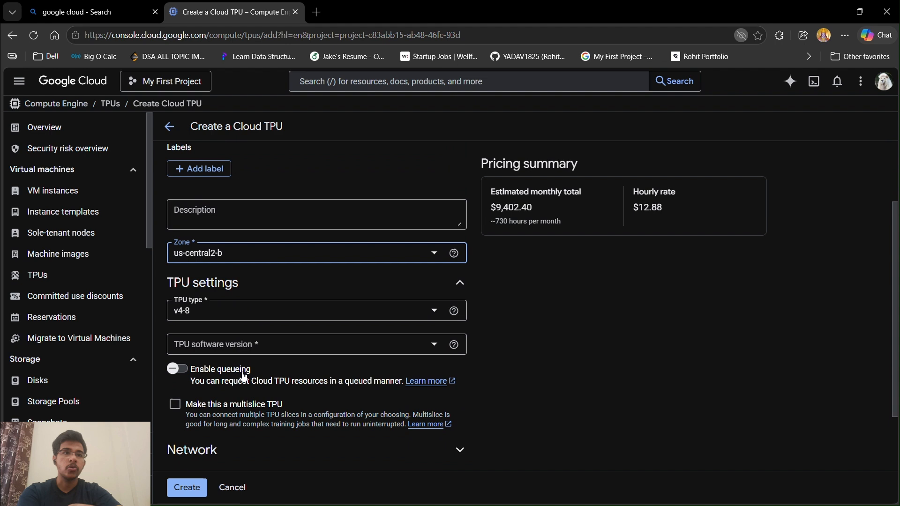
left_click(217, 313)
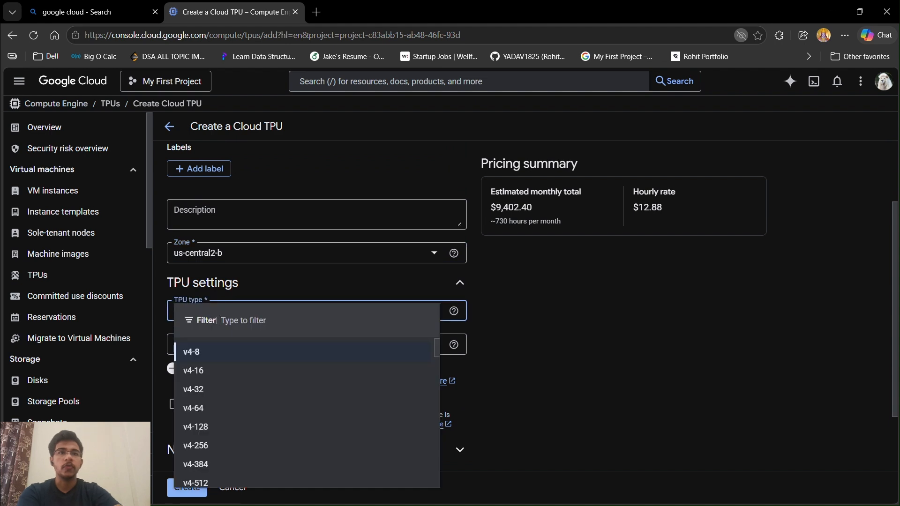
left_click(537, 357)
left_click(350, 344)
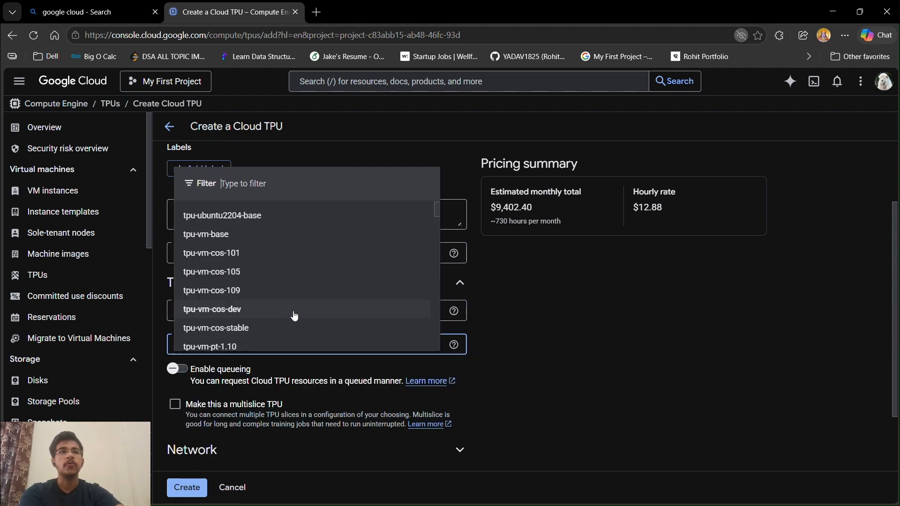
left_click(235, 215)
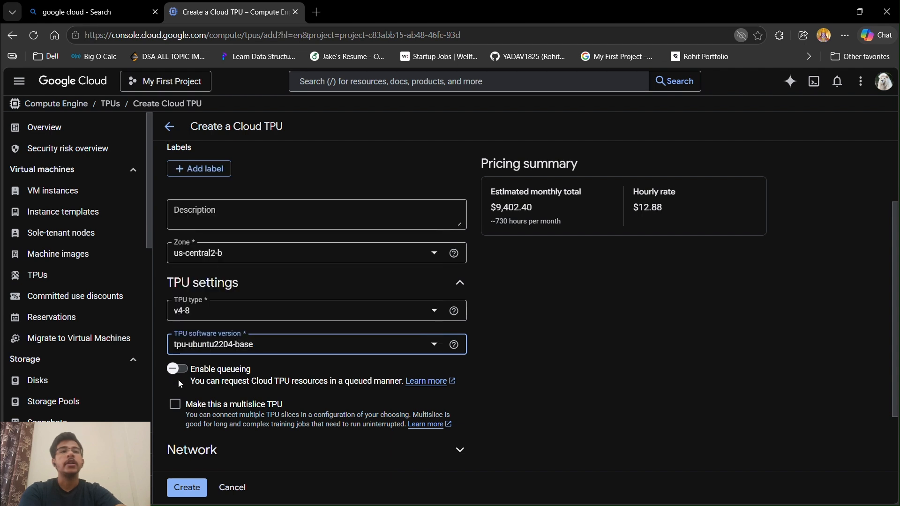
left_click(177, 369)
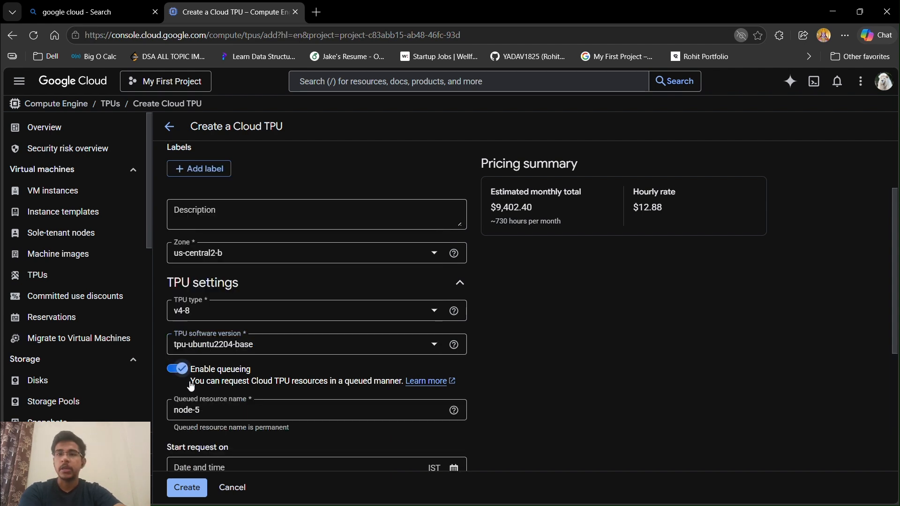
Step: Expand the Identity and access and Management settings, and make the instance a TPU Spot VM
scroll(191, 385, "down", 5)
left_click(186, 406)
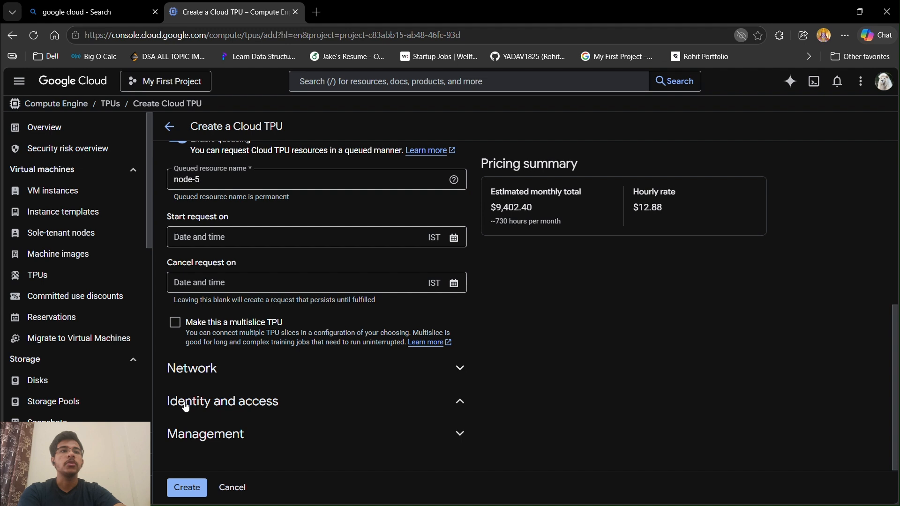
scroll(186, 406, "down", 3)
left_click(230, 357)
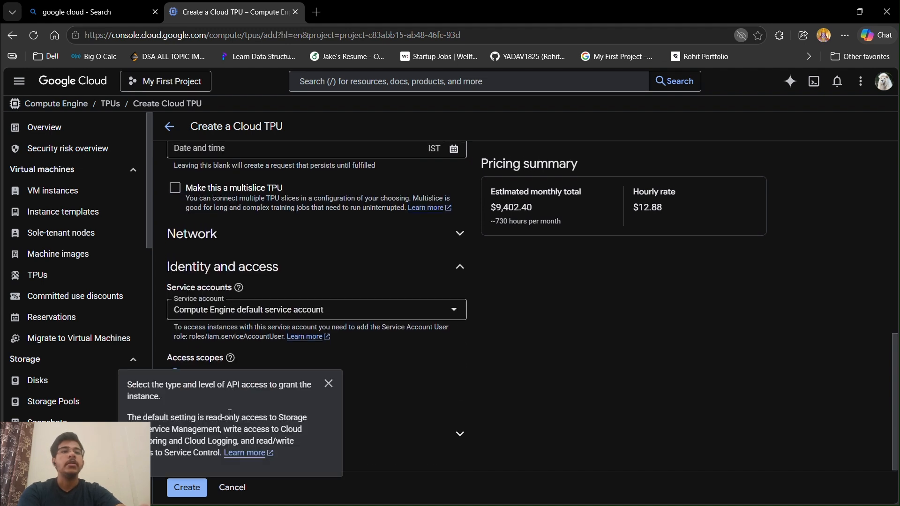
left_click(465, 444)
left_click(452, 442)
scroll(452, 442, "down", 3)
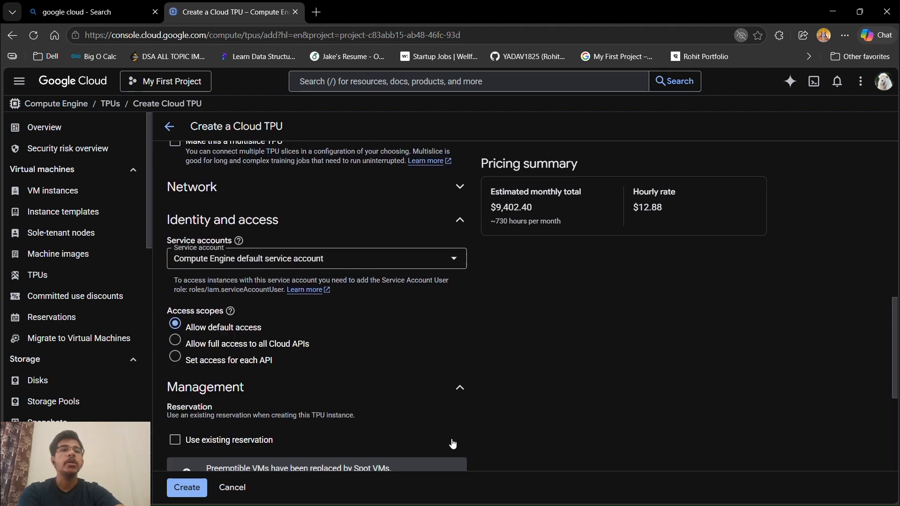
scroll(217, 426, "down", 2)
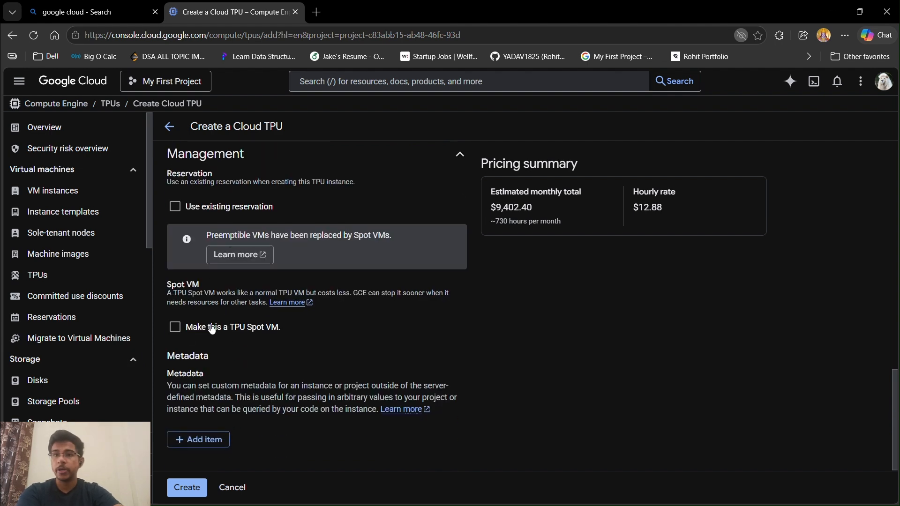
left_click(215, 328)
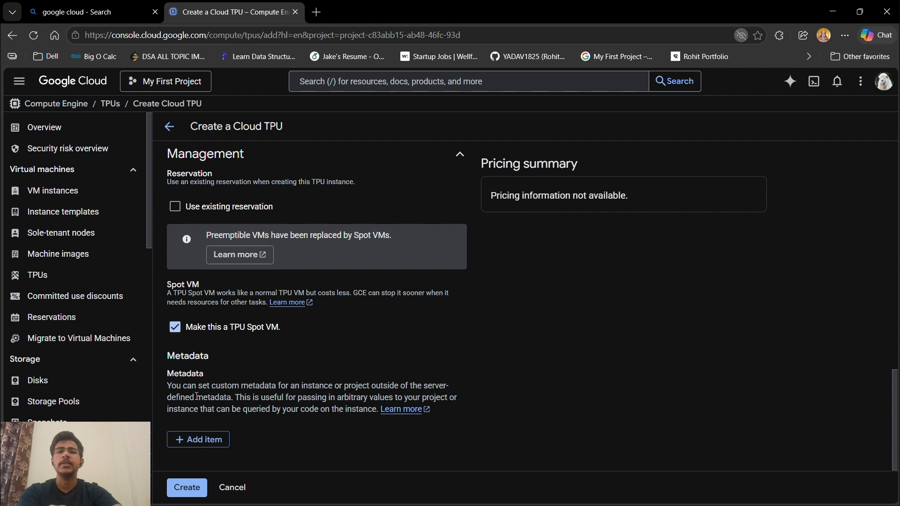
Step: Try to create the TPU and look through the form for fields that need correcting
left_click(193, 487)
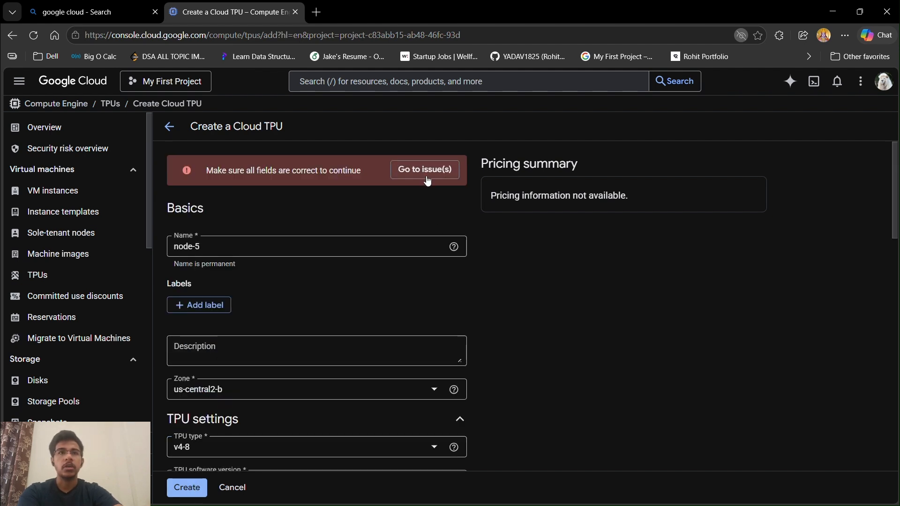
scroll(348, 304, "down", 8)
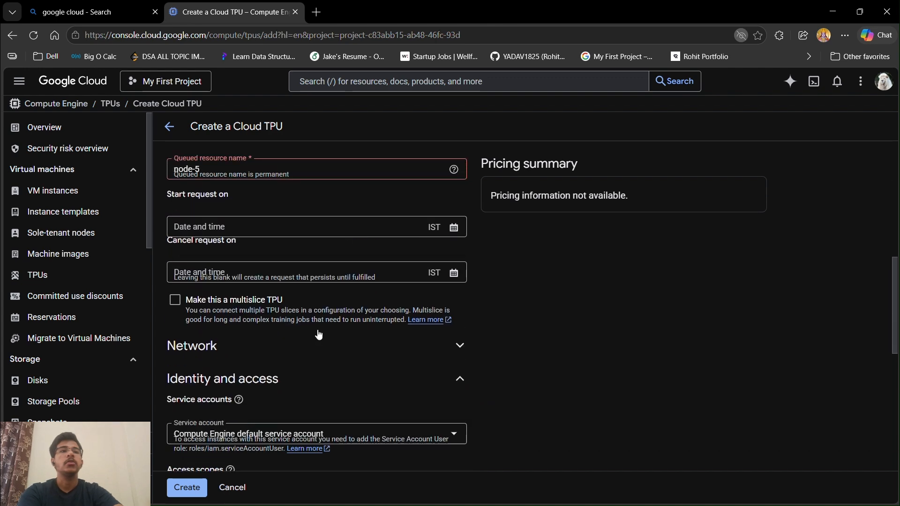
scroll(318, 330, "up", 2)
scroll(319, 330, "down", 5)
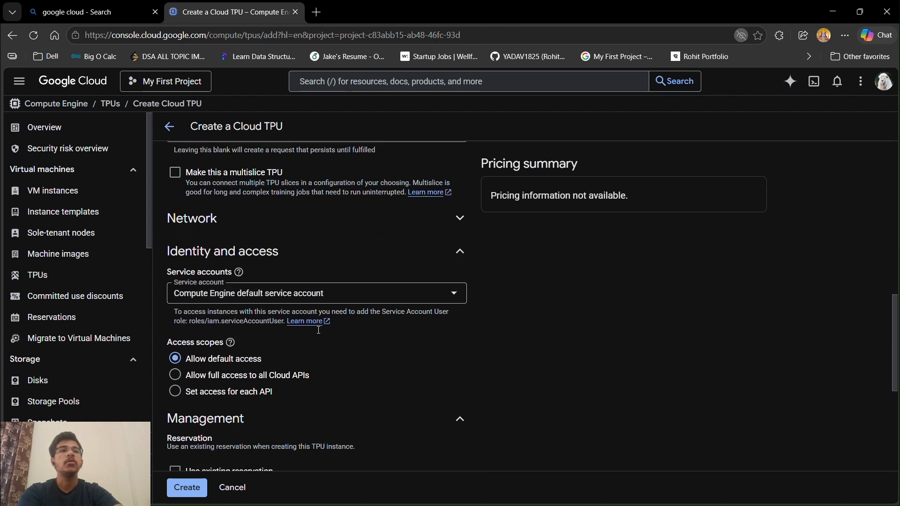
left_click(189, 484)
Step: Change both the TPU name and the queued resource name to node-6, and create the TPU
left_click(212, 245)
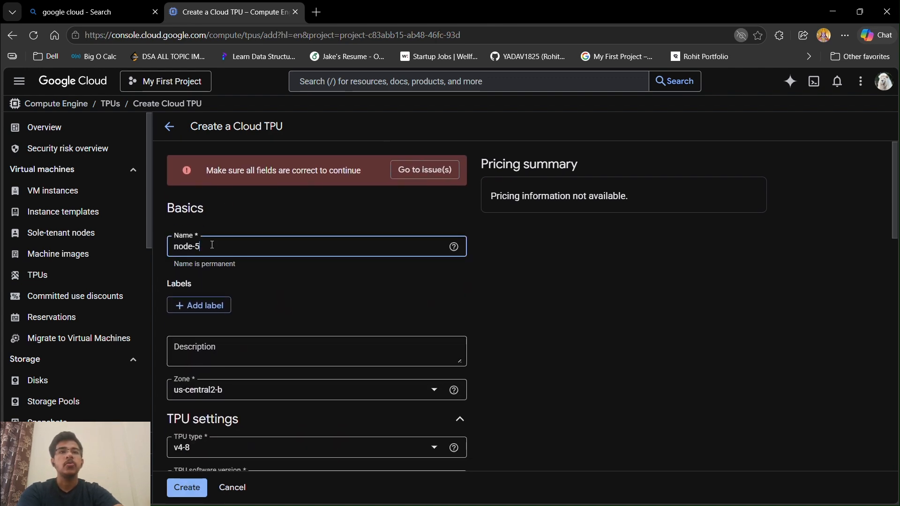
key("BackSpace")
type("6")
scroll(211, 245, "down", 4)
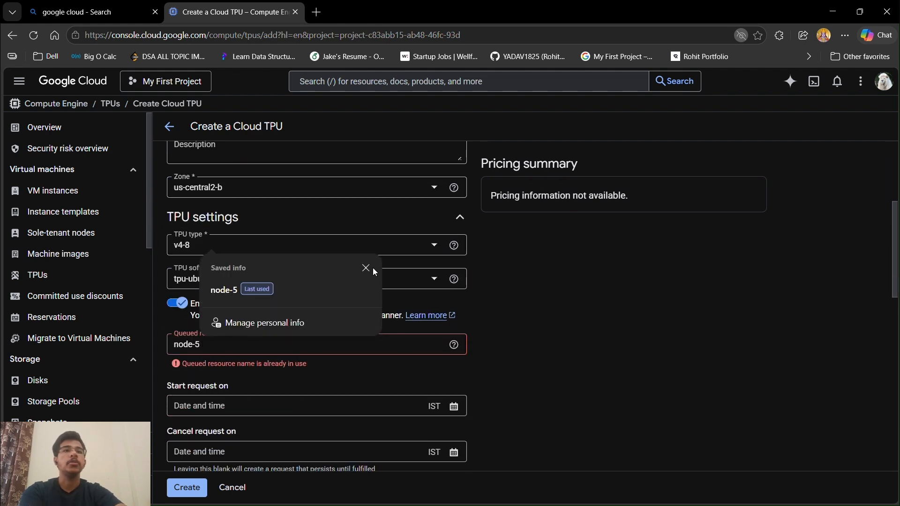
left_click(241, 341)
key("BackSpace")
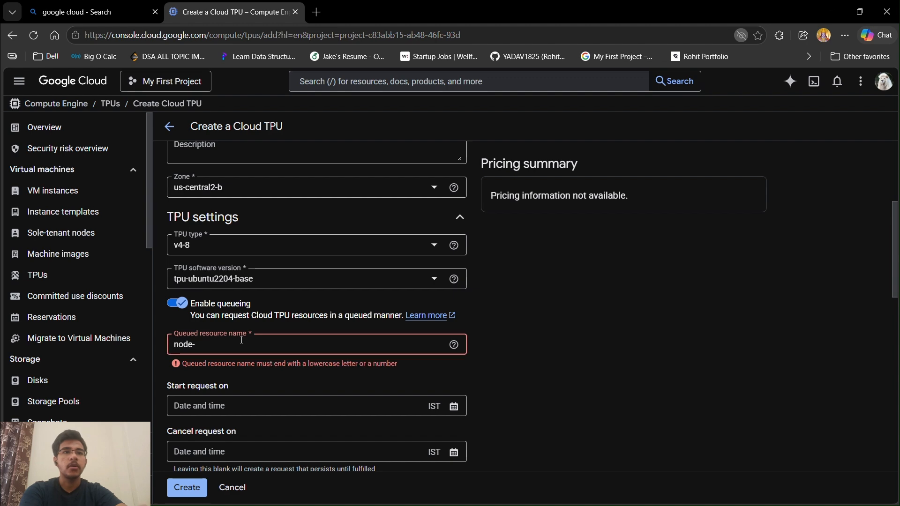
type("6")
scroll(241, 340, "down", 10)
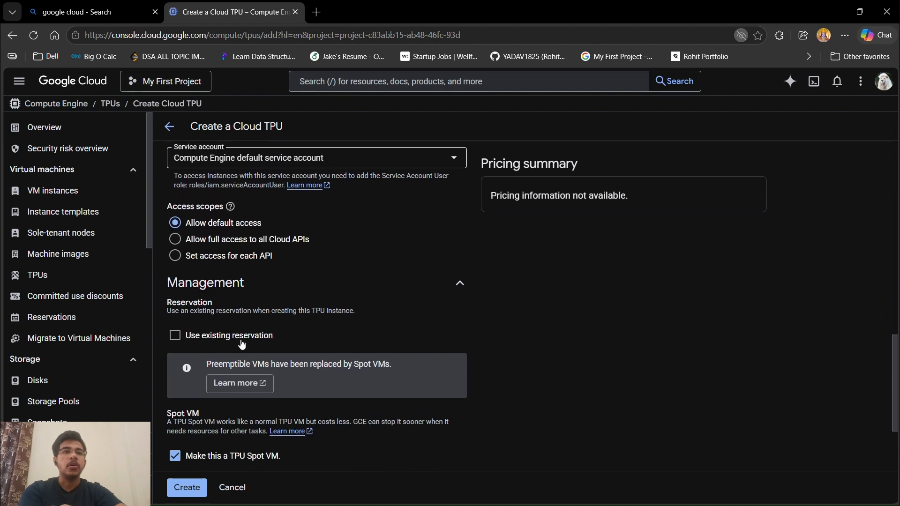
left_click(195, 487)
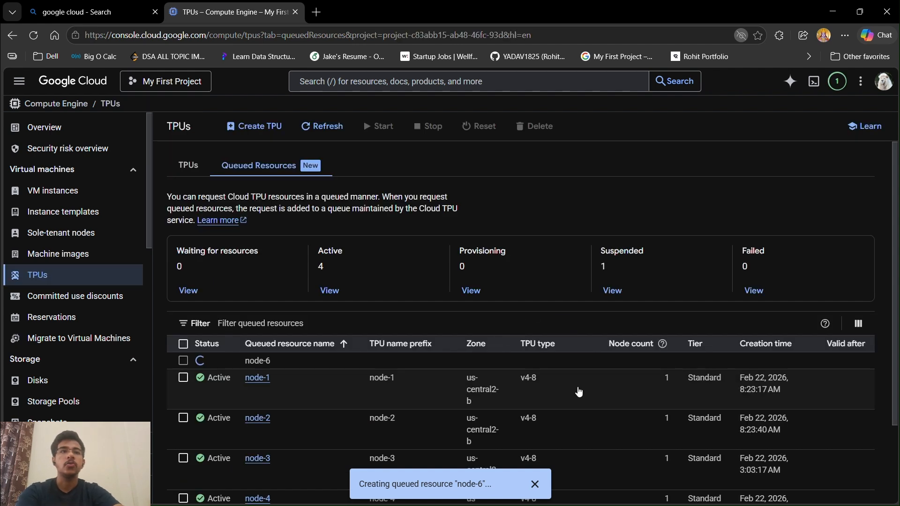
Step: Delete the suspended queued resource node-5, dismiss the notification and refresh the queued resources list
scroll(579, 391, "down", 2)
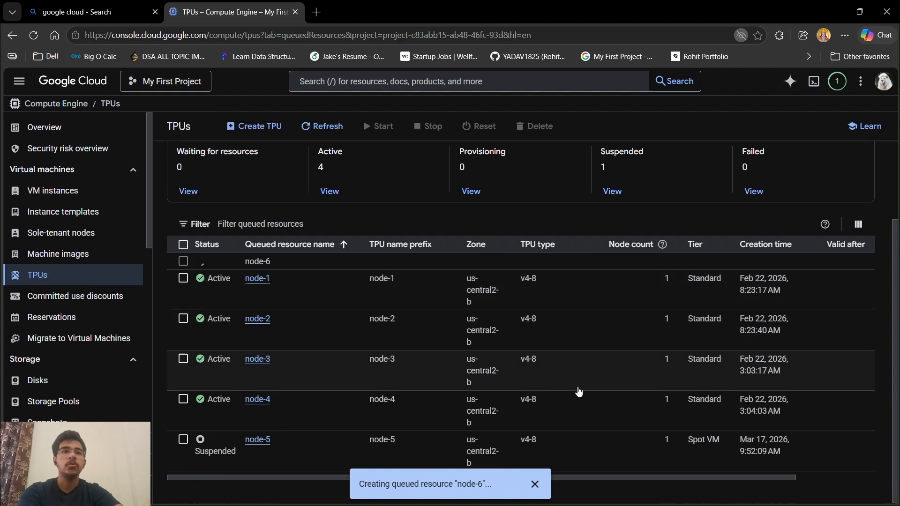
left_click(182, 439)
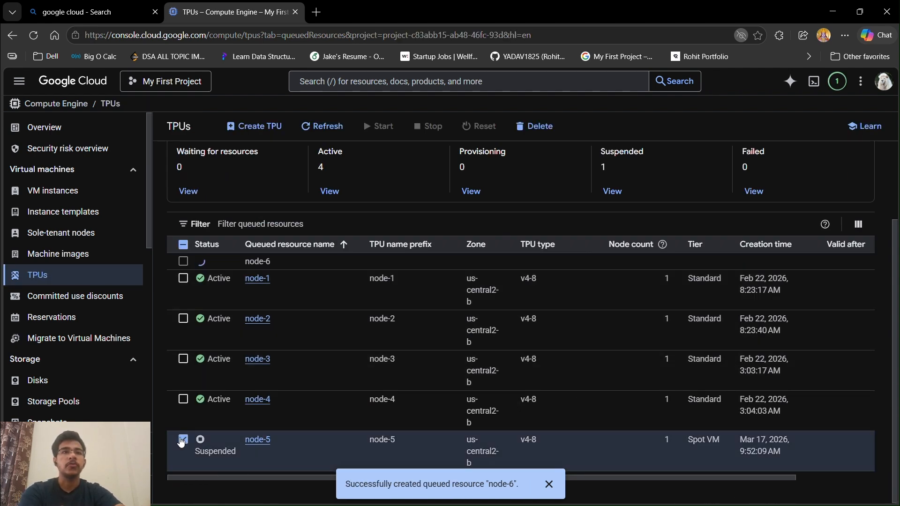
left_click(537, 125)
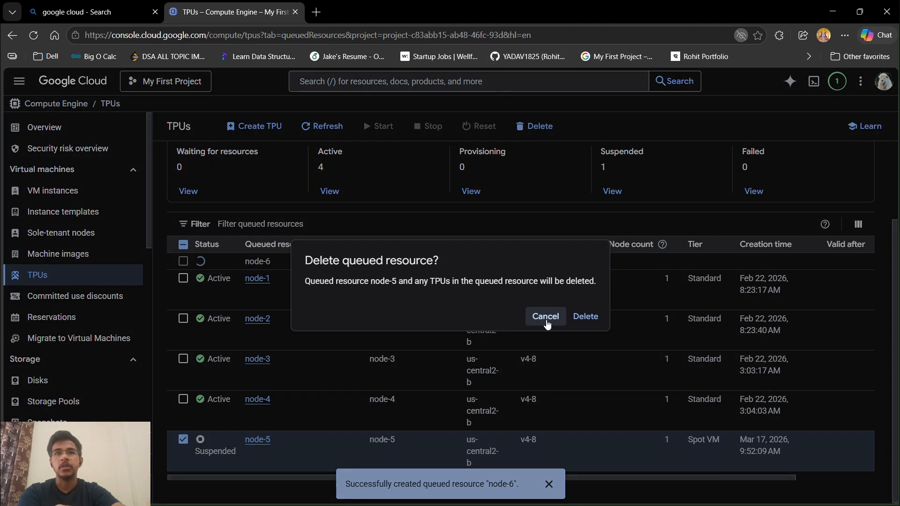
left_click(585, 316)
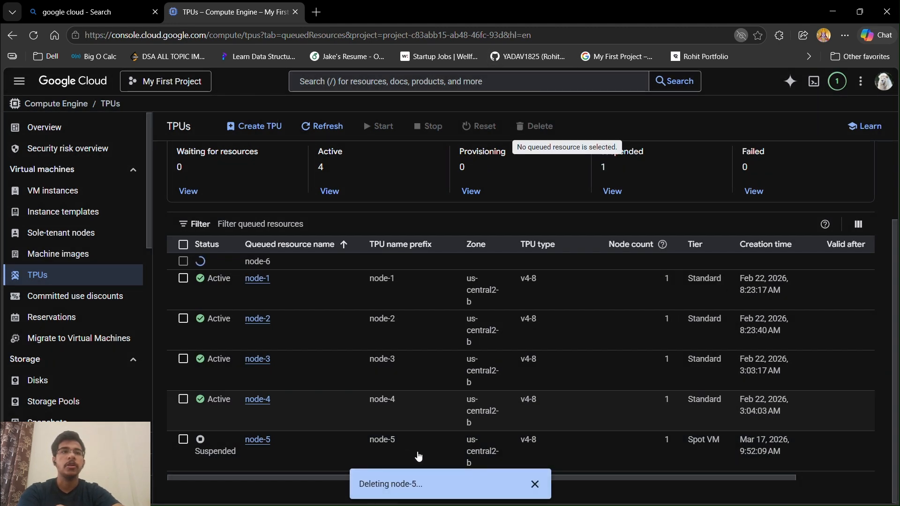
left_click(542, 488)
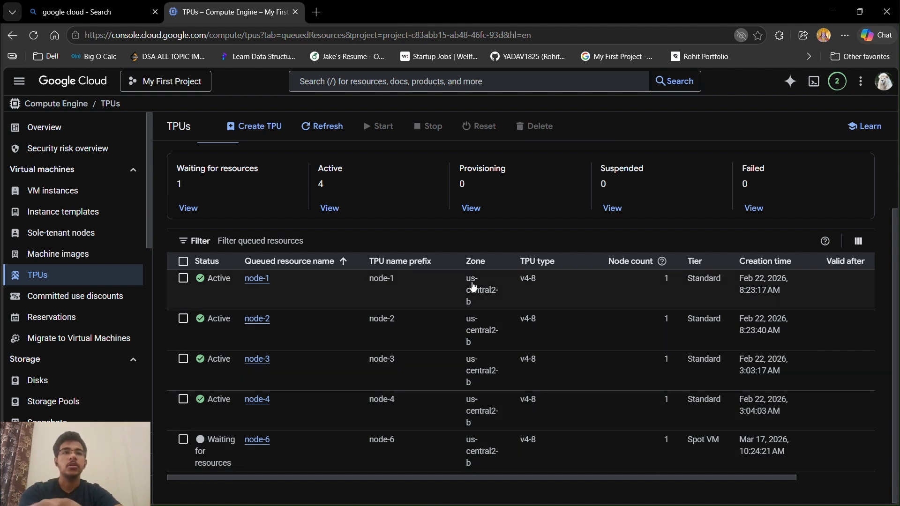
left_click(316, 132)
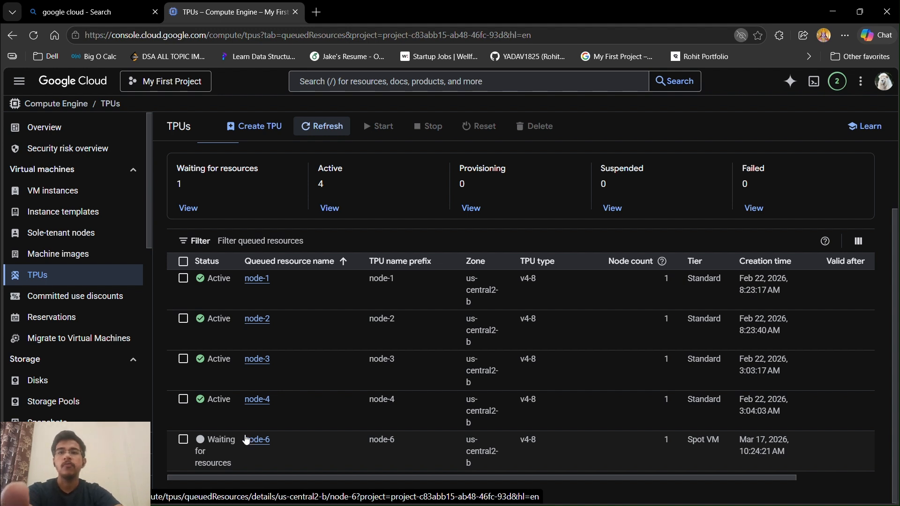
left_click(327, 127)
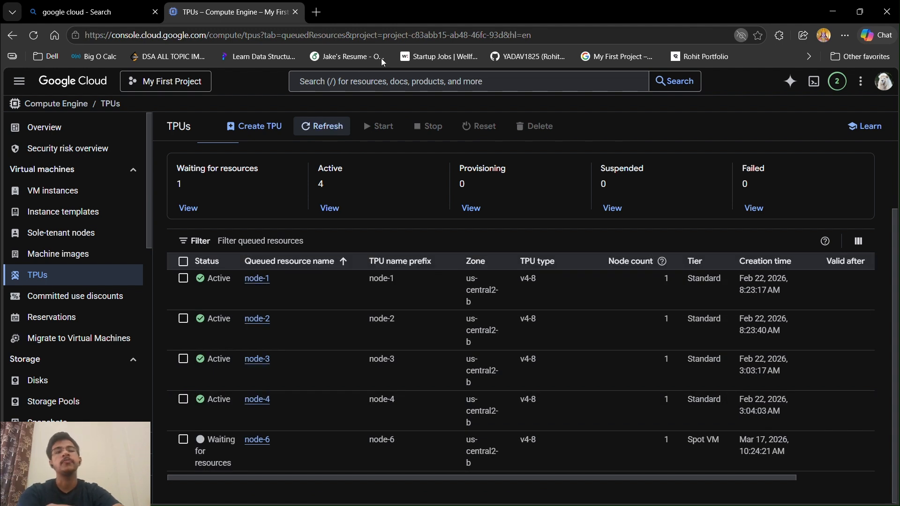
Step: Open an SSH-in-browser session to node-6 from the list of TPU nodes and authorize the connection
scroll(330, 280, "up", 2)
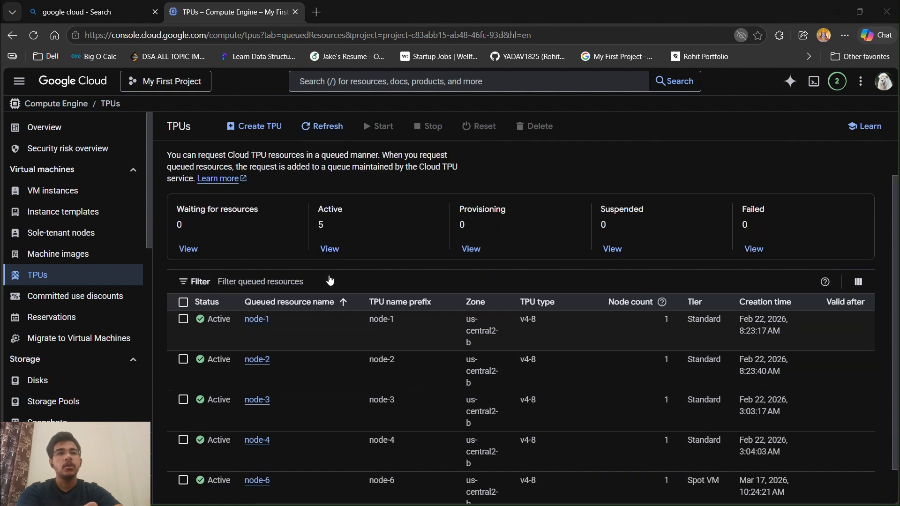
left_click(183, 168)
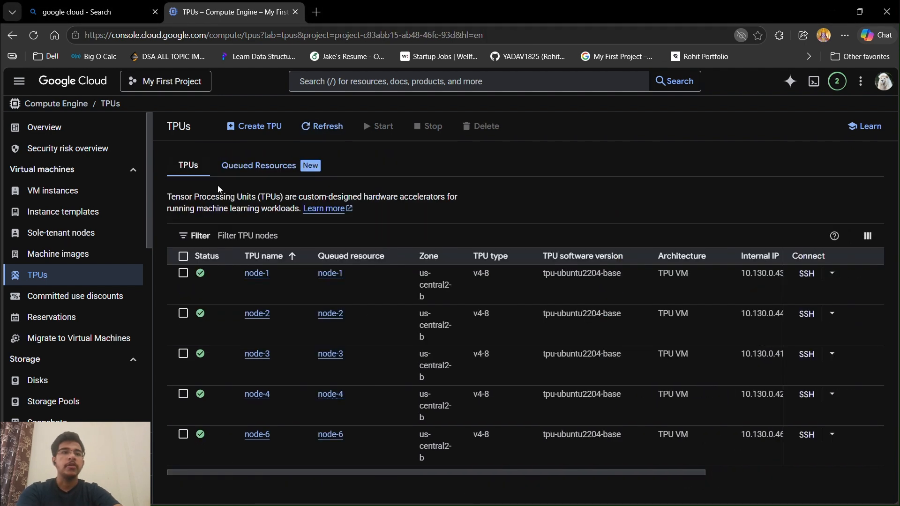
left_click(807, 435)
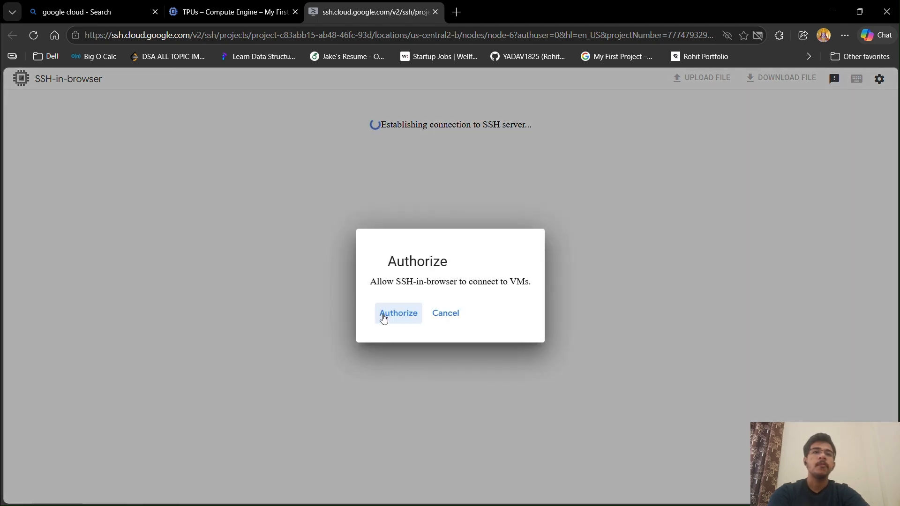
left_click(384, 317)
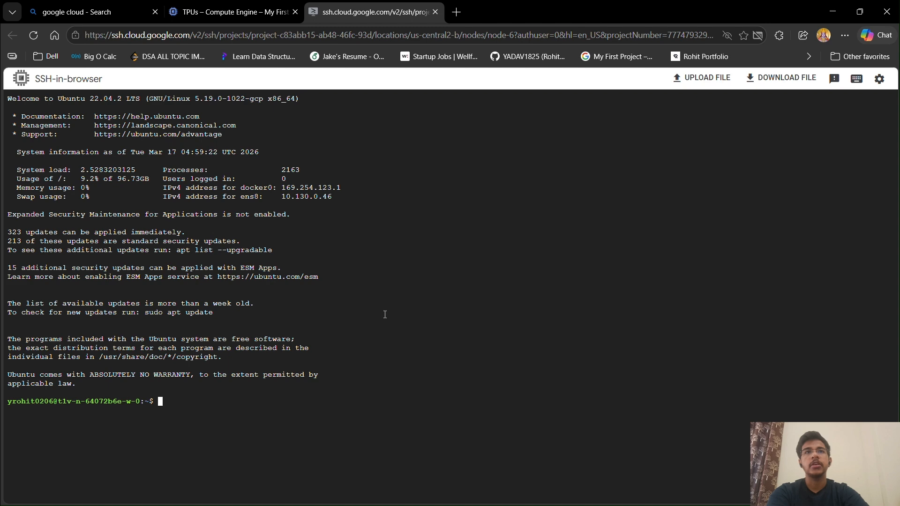
Step: Copy the commands from the Notepad notes that update apt, install python3-venv and python3-pip and create ~/mlenv, and run them in the SSH terminal
key("alt+Tab")
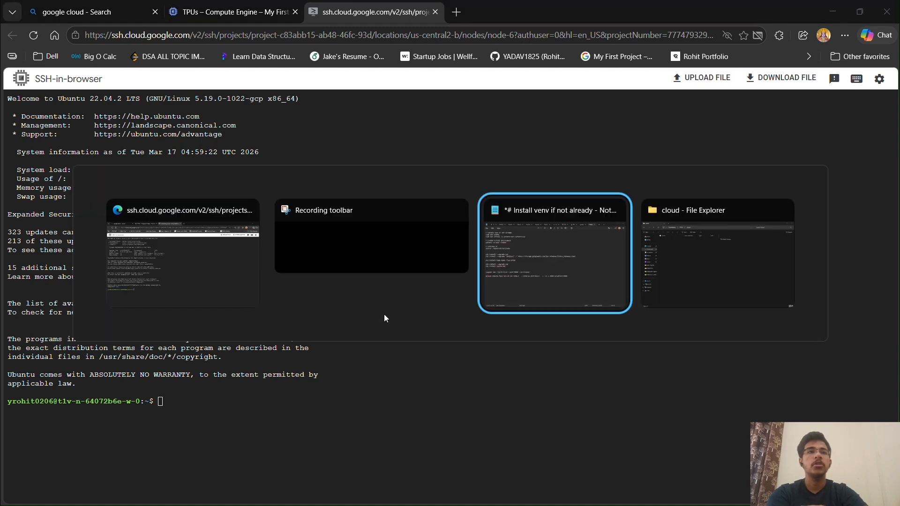
key("alt+Tab")
key("alt+Tab")
key("alt+Tab")
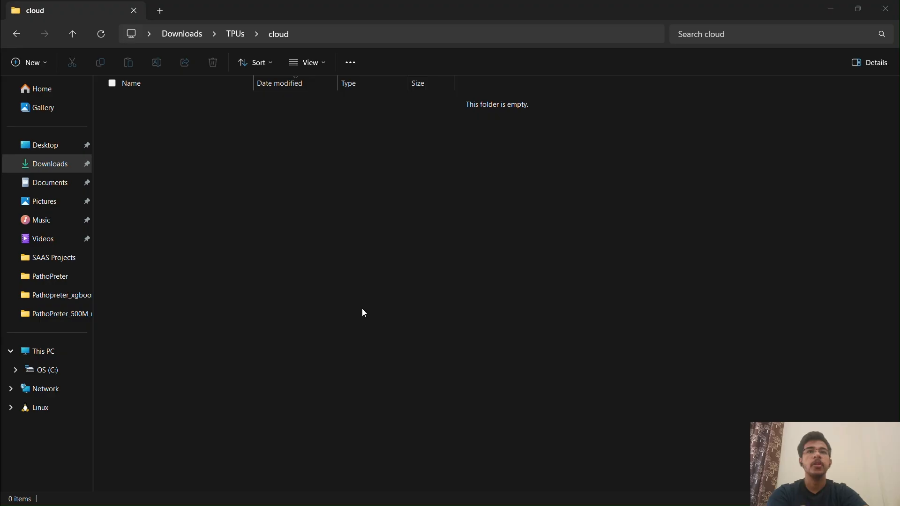
key("alt+Tab")
key("alt+Tab")
key("alt+Tab")
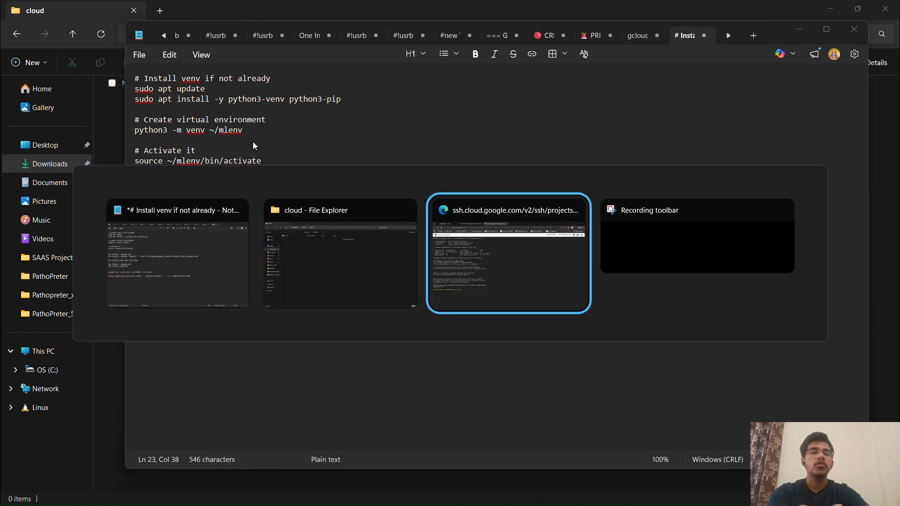
key("alt+Tab")
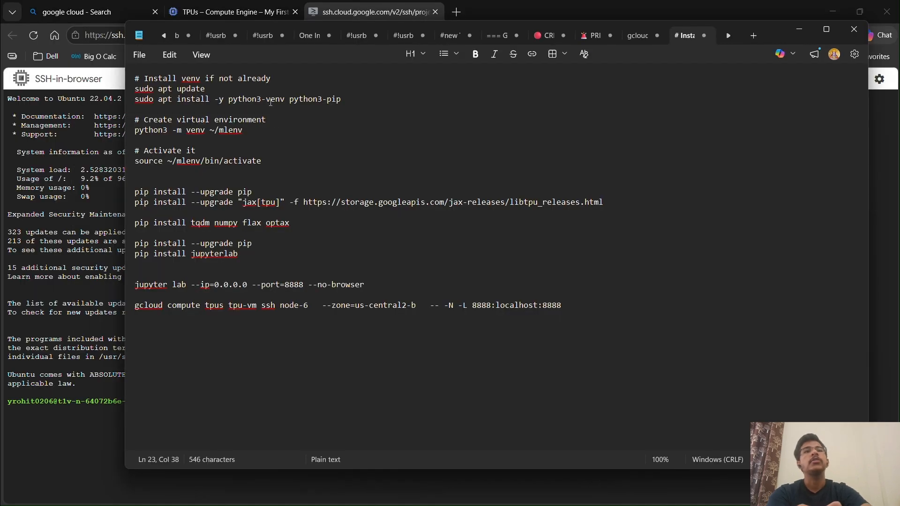
left_click_drag(256, 133, 111, 80)
left_click(116, 90)
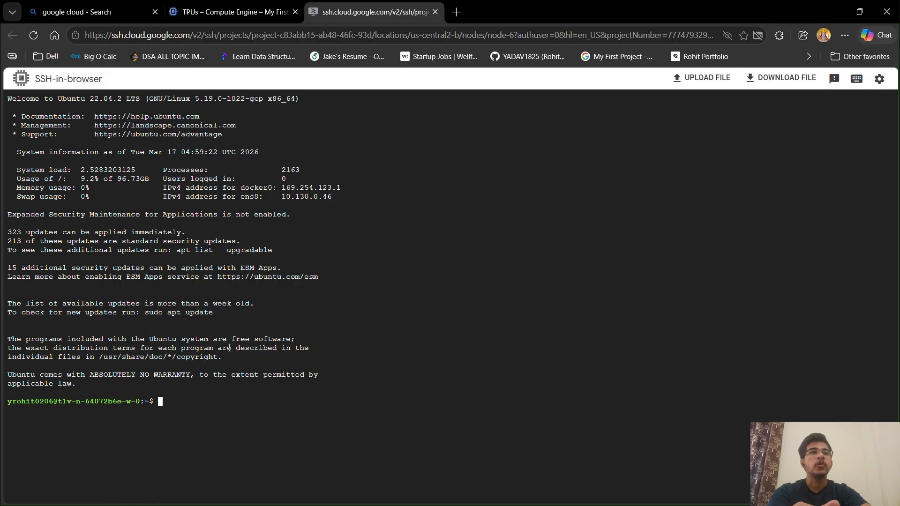
type("# Install venv if not already sudo apt update sudo apt install -y python3-venv python3-pip  # Create virtual environment python3 -m venv ~/mlenv")
key("Return")
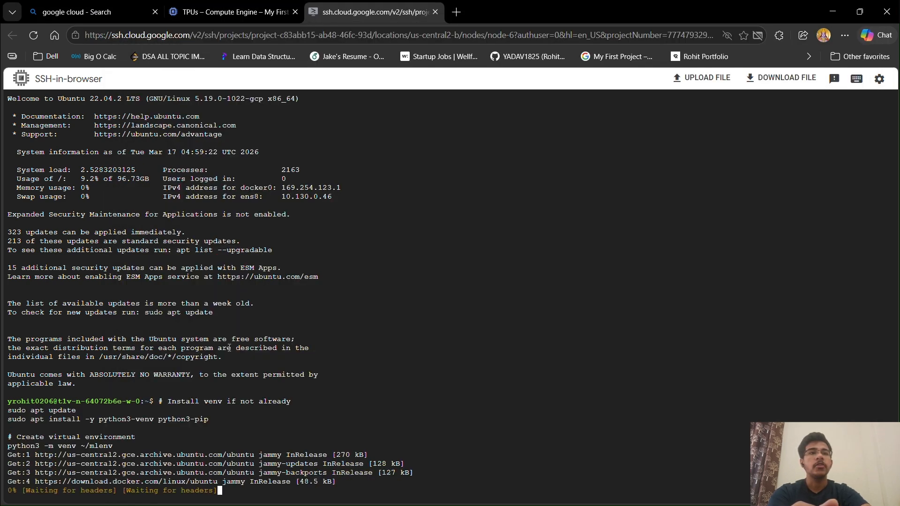
Step: Copy the command source ~/mlenv/bin/activate from the Notepad notes and run it in the SSH terminal to activate the virtual environment
key("alt+Tab")
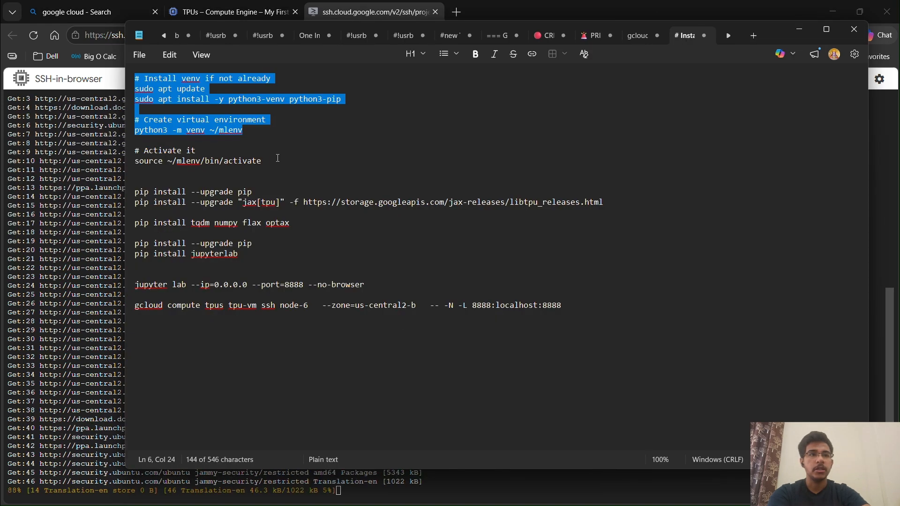
left_click(264, 161)
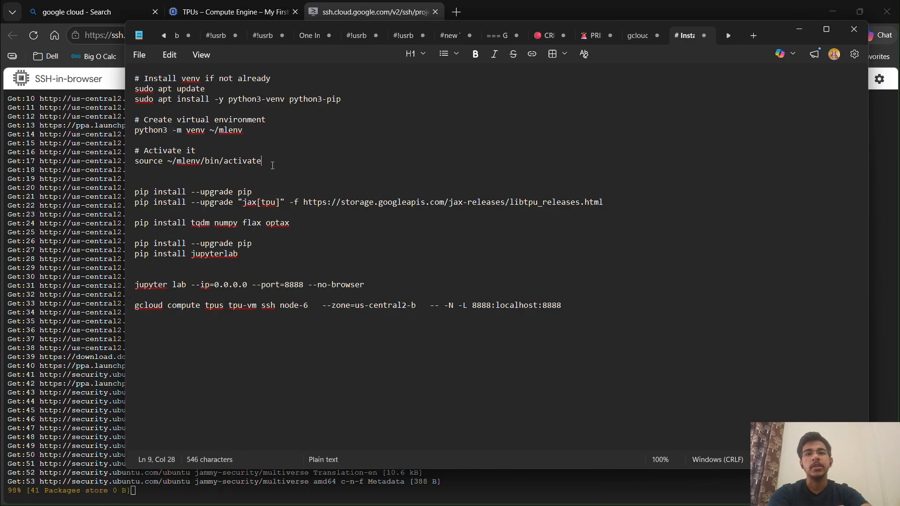
key("shift+Home")
key("shift+Up")
key("shift+Up")
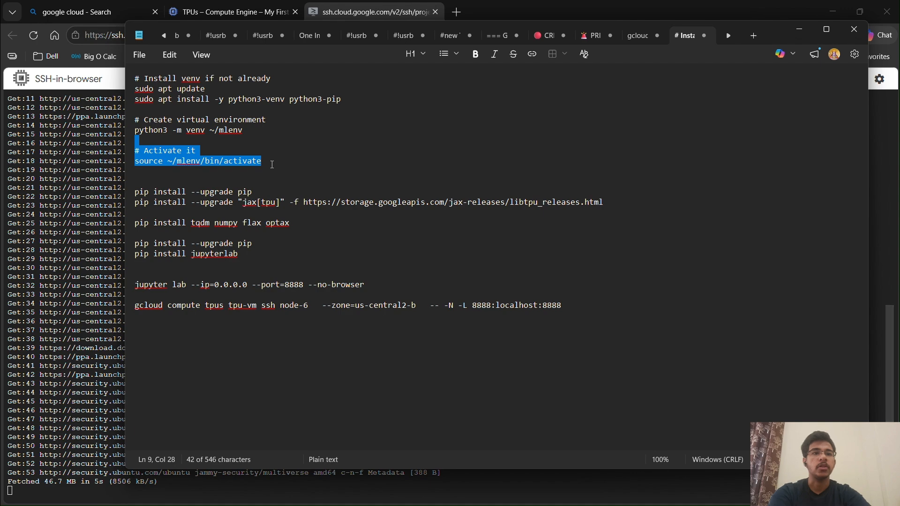
key("alt+Tab")
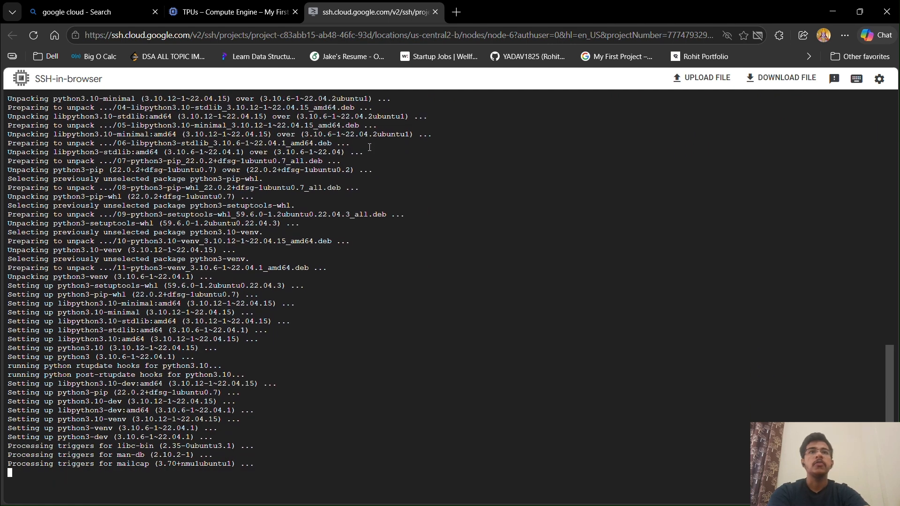
key("alt+Tab")
left_click_drag(261, 161, 135, 150)
key("ctrl+c")
key("alt+Tab")
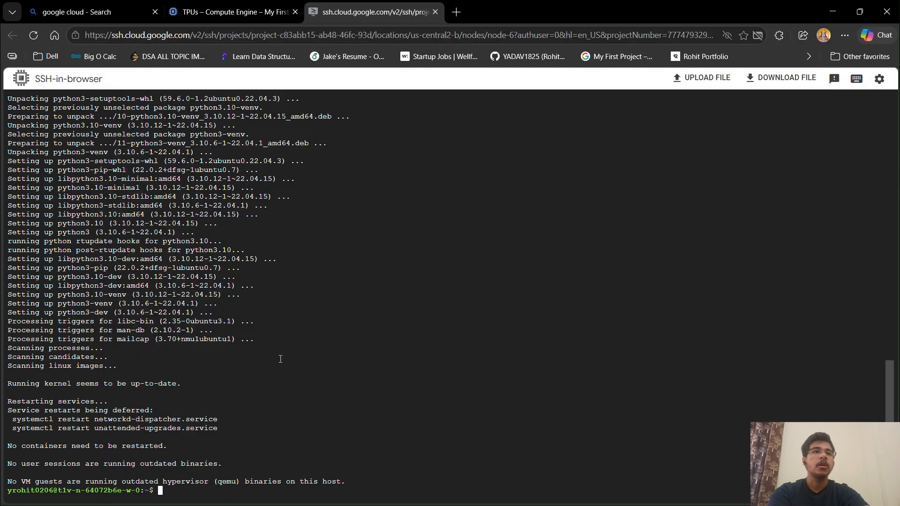
key("ctrl+v")
key("Return")
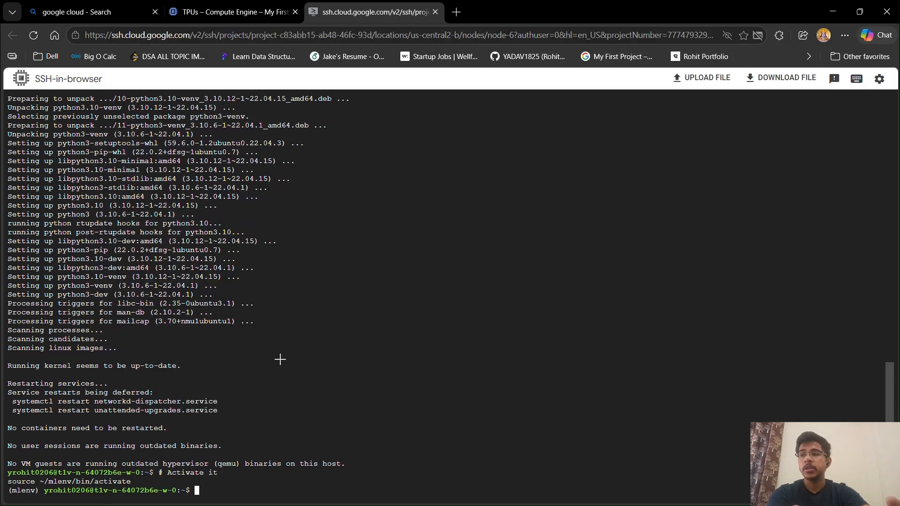
Step: Copy the Notepad commands that upgrade pip and install jax[tpu], tqdm, numpy, flax and optax, and run them in the SSH terminal
key("alt+Tab")
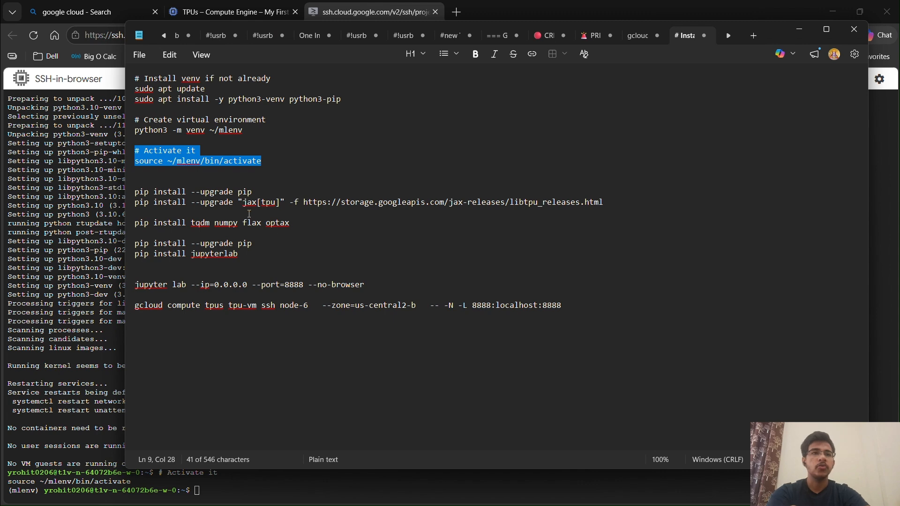
left_click_drag(290, 223, 102, 189)
key("ctrl+c")
key("alt+Tab")
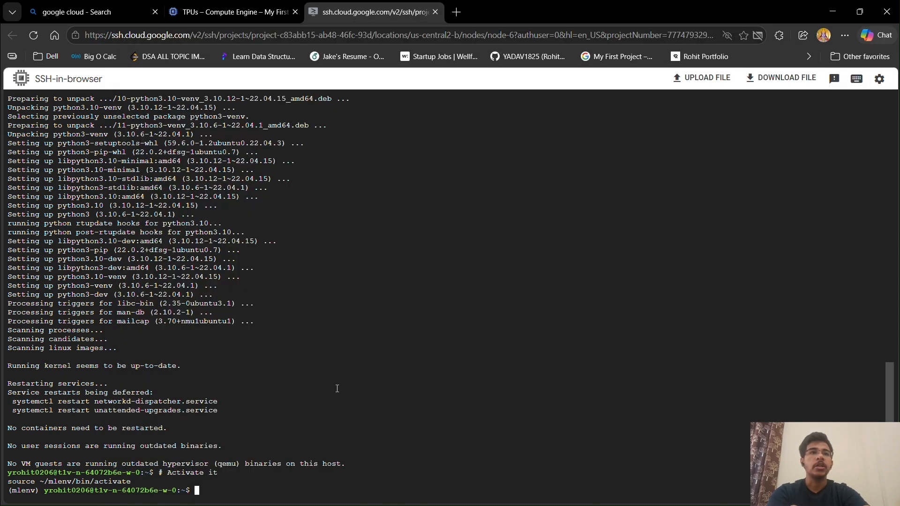
key("ctrl+v")
key("Return")
Step: Copy the Notepad commands that upgrade pip and install jupyterlab, and run them in the SSH terminal
key("alt+Tab")
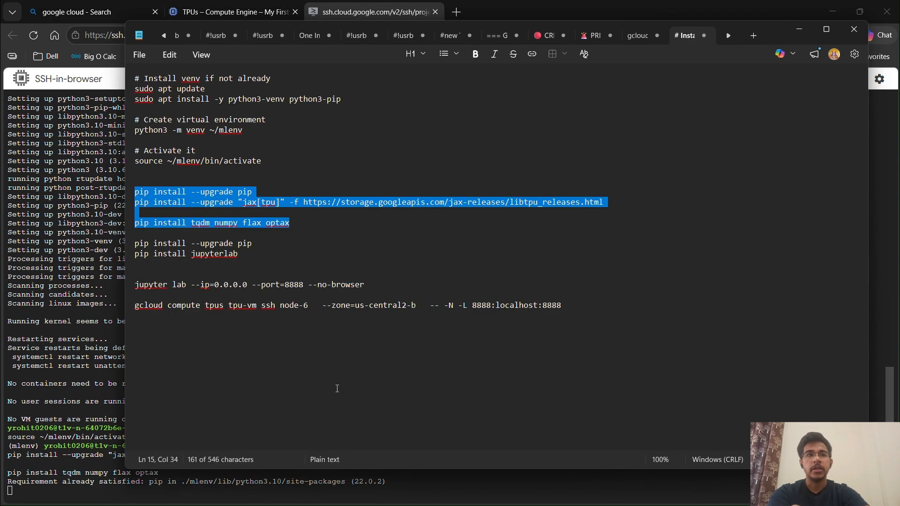
left_click_drag(252, 259, 123, 242)
key("ctrl+c")
key("alt+Tab")
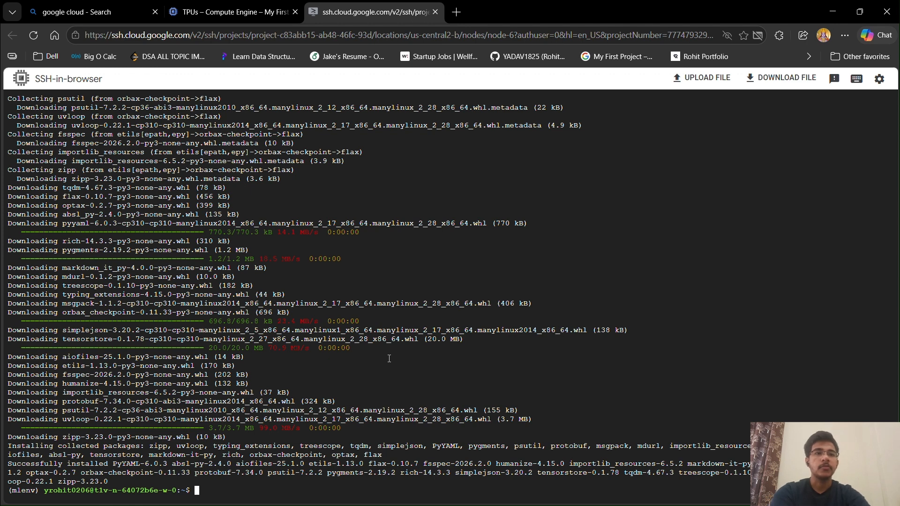
key("ctrl+v")
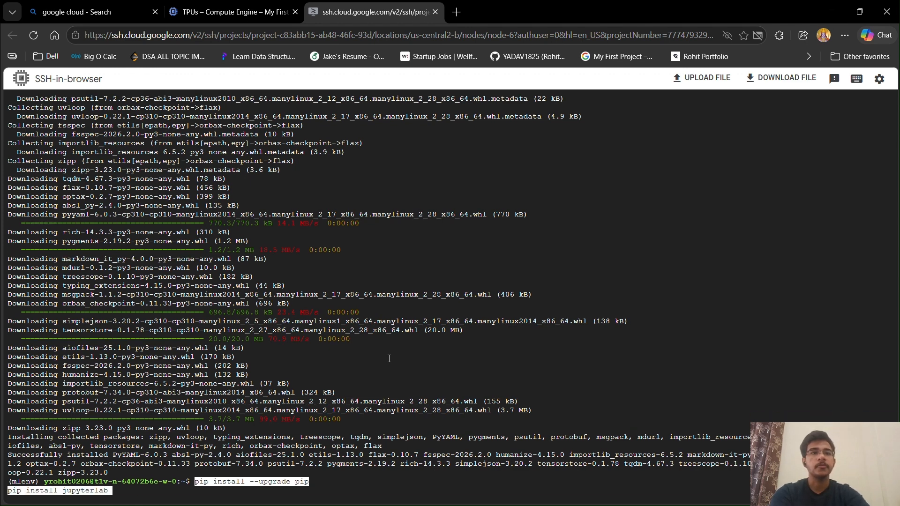
key("Return")
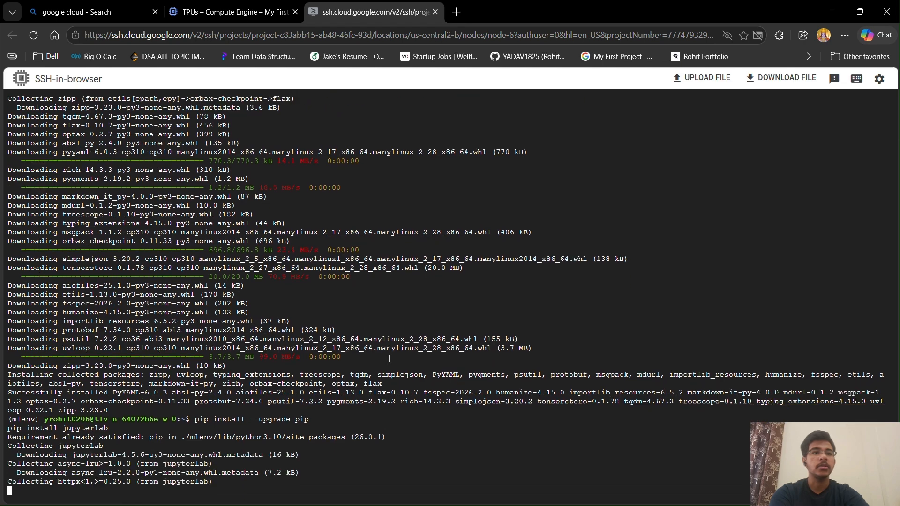
Step: Copy jupyter lab --ip=0.0.0.0 --port=8888 --no-browser from the Notepad notes and run it in the SSH terminal to start the Jupyter server
key("alt+Tab")
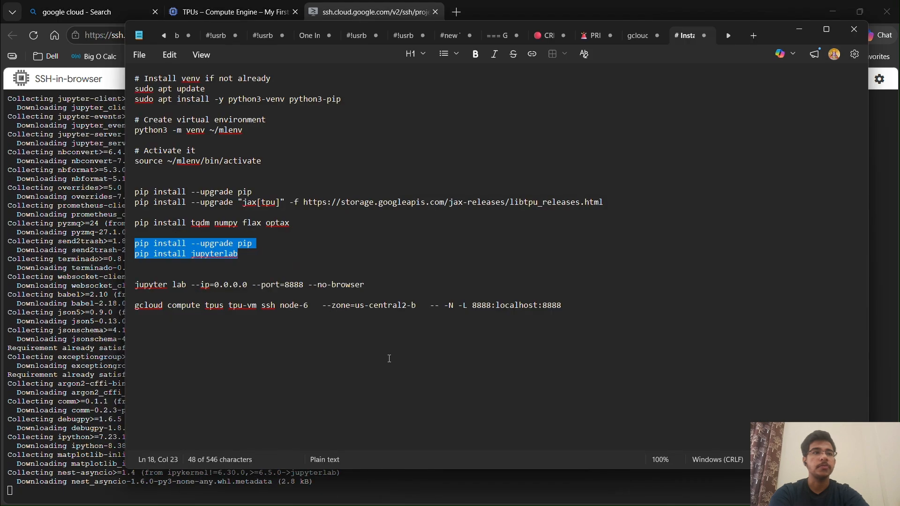
left_click_drag(382, 283, 125, 286)
key("alt+Tab")
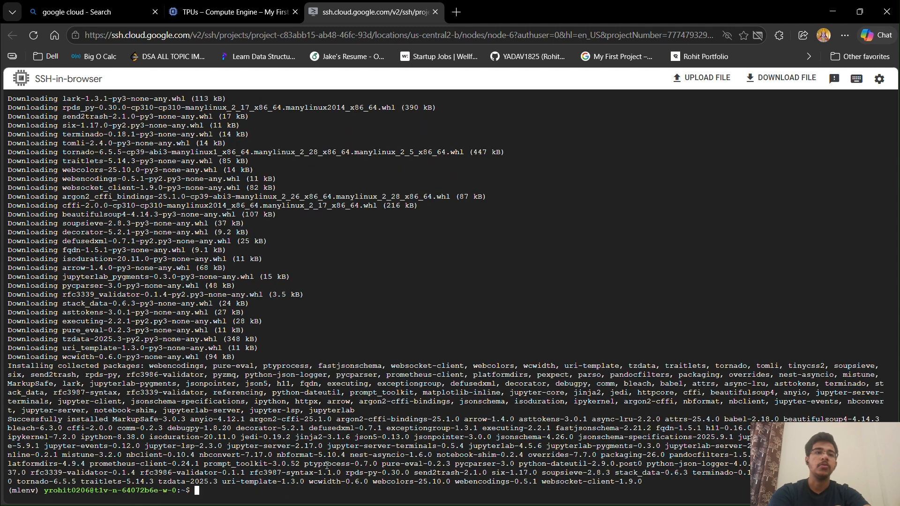
key("ctrl+v")
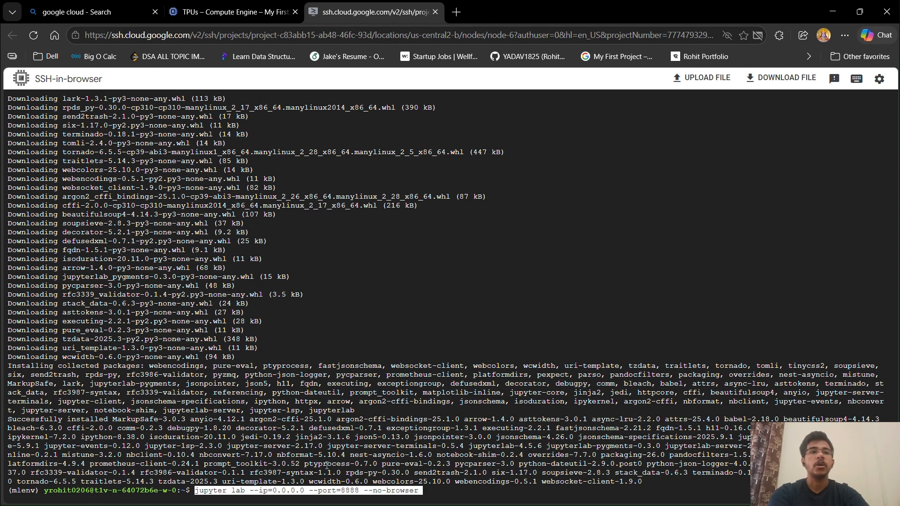
key("Return")
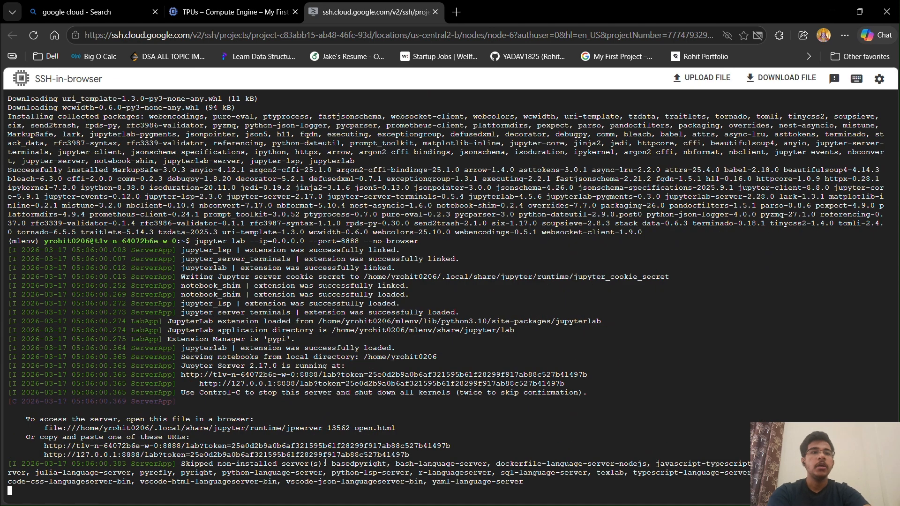
Step: Search Bing for google cloud sdk download and open the Google Cloud CLI install quickstart from the results
left_click(88, 19)
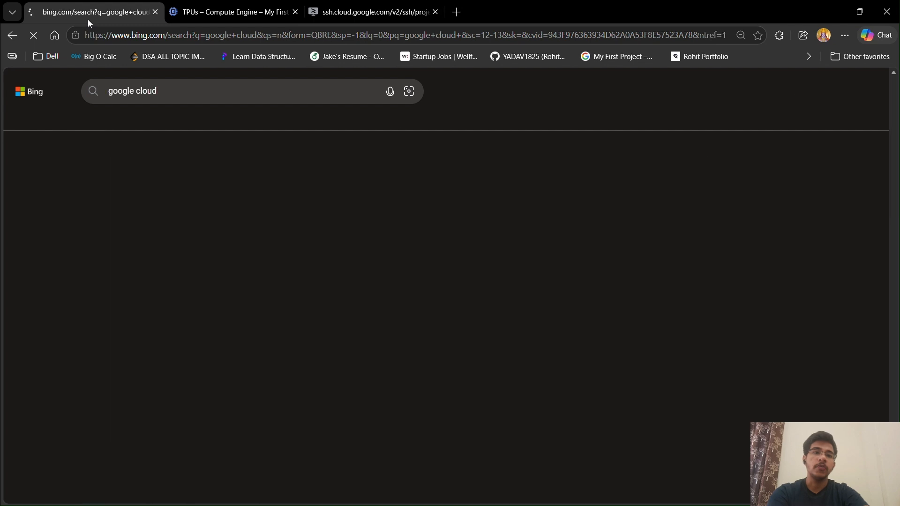
left_click(173, 96)
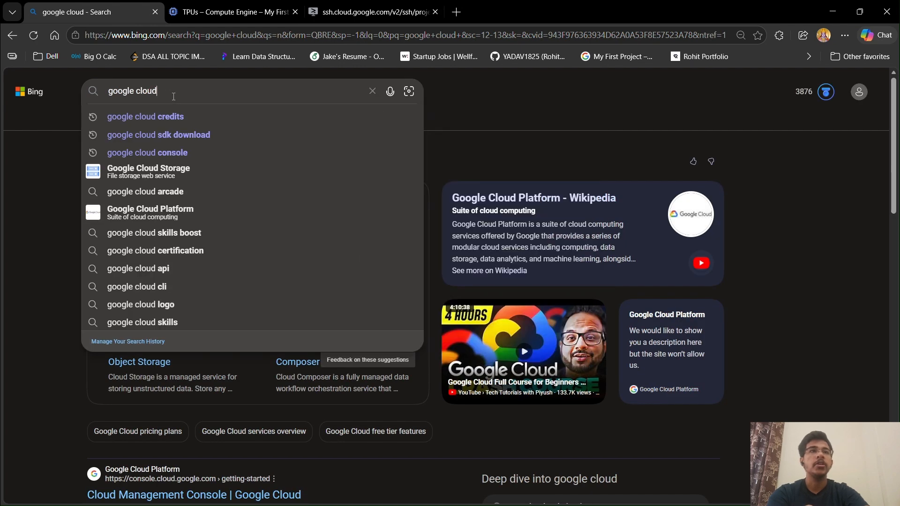
key("Down")
key("Down")
key("Return")
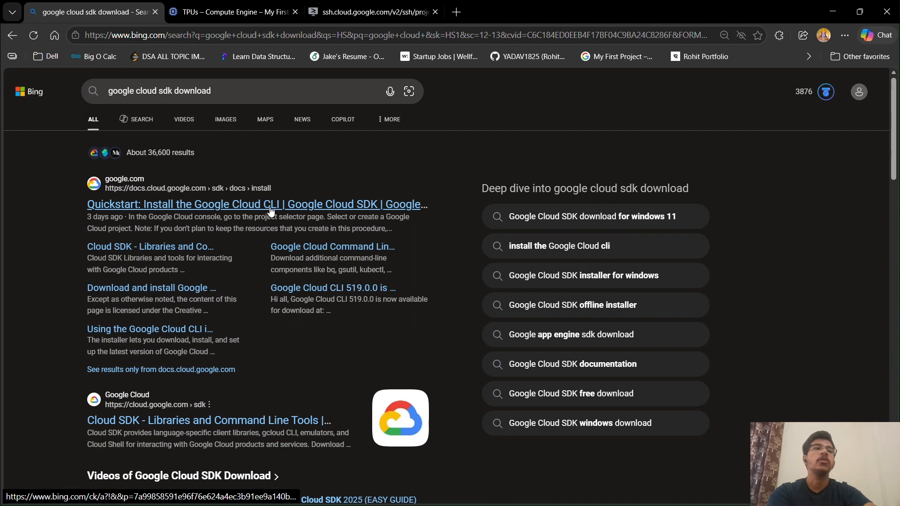
left_click(271, 206)
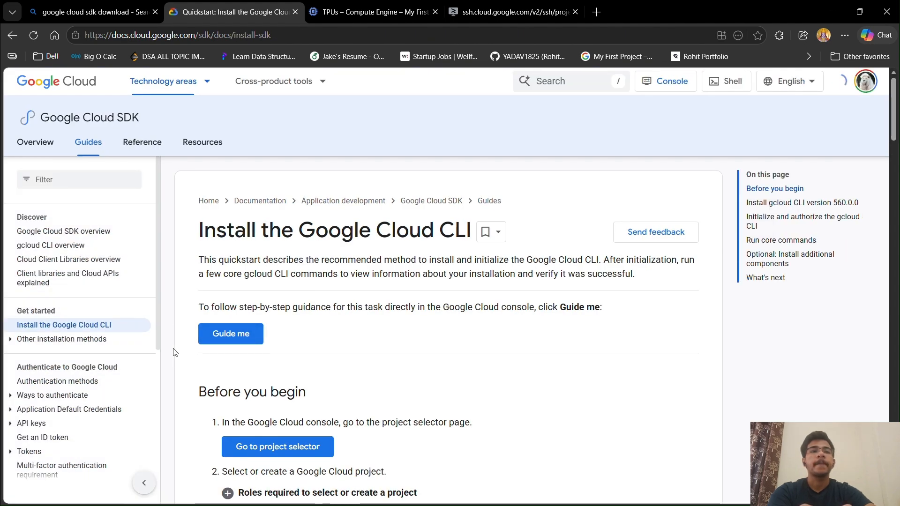
Step: Download the Google Cloud CLI installer for Windows from the quickstart page and save the file
scroll(334, 395, "down", 5)
scroll(334, 395, "down", 3)
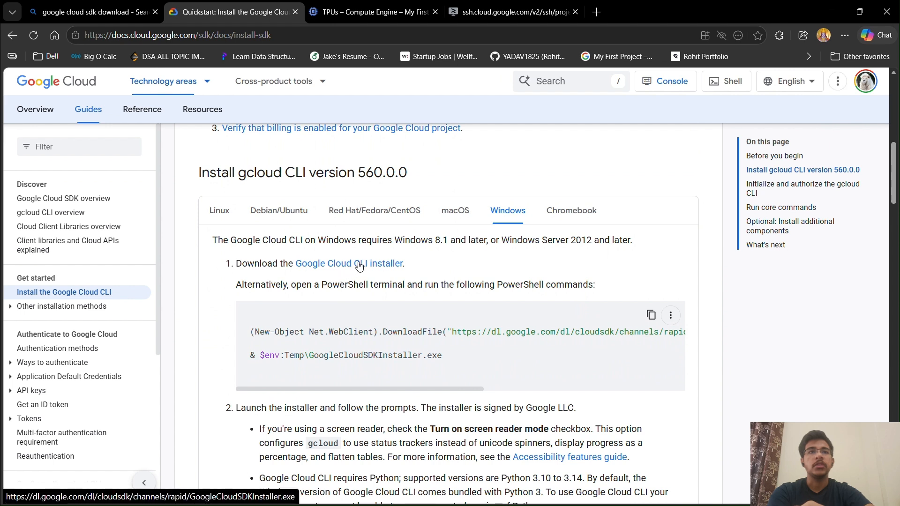
left_click(359, 266)
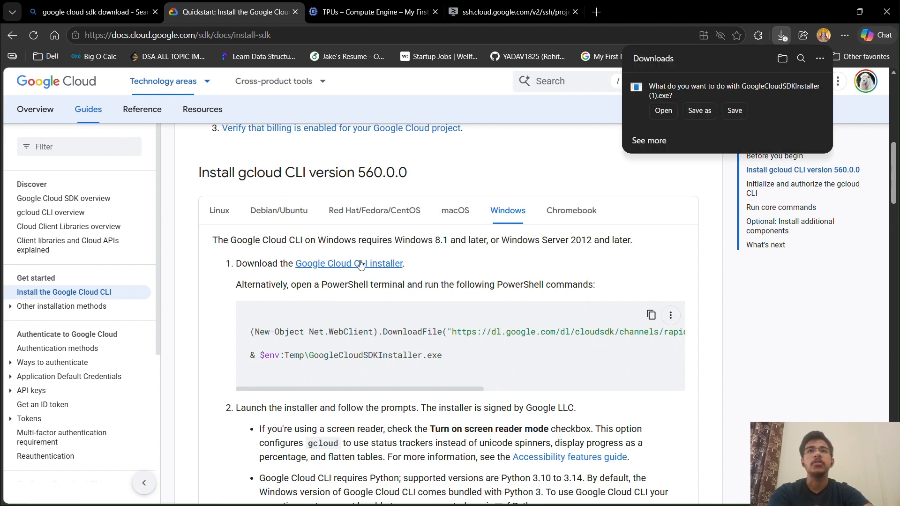
left_click(729, 112)
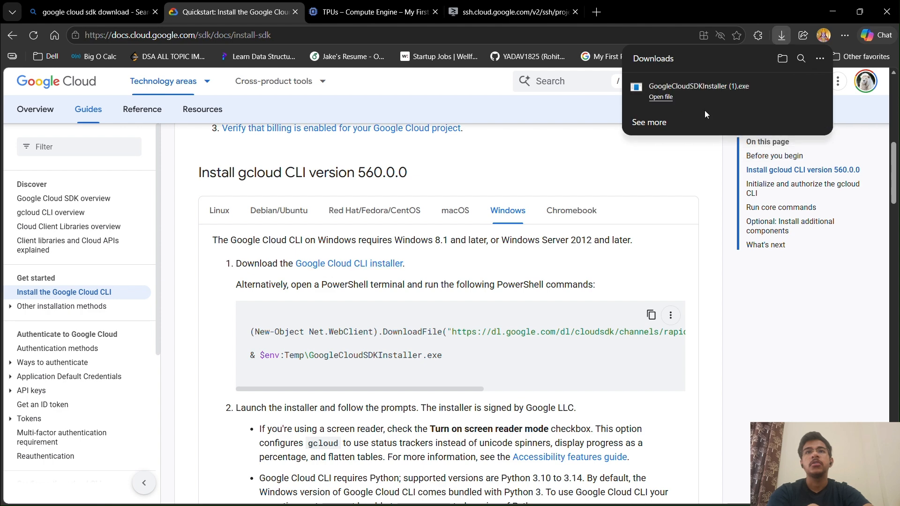
Step: Launch the downloaded Google Cloud CLI installer, accept the licence and default folder up to the component selection, and cancel the setup
left_click(652, 99)
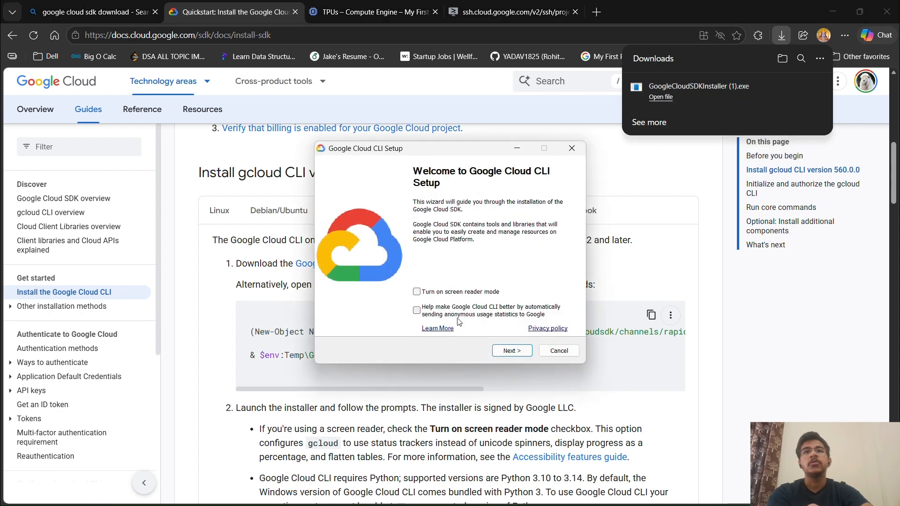
left_click(517, 354)
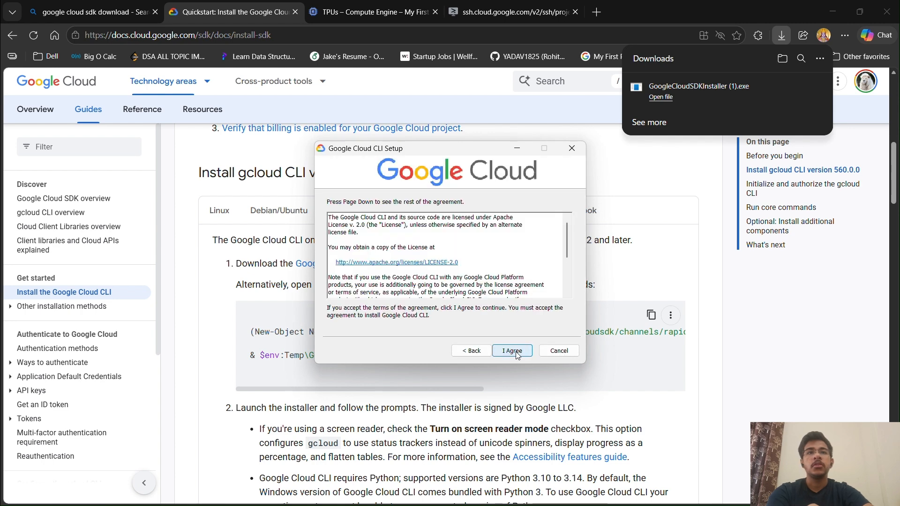
left_click(516, 354)
left_click(517, 354)
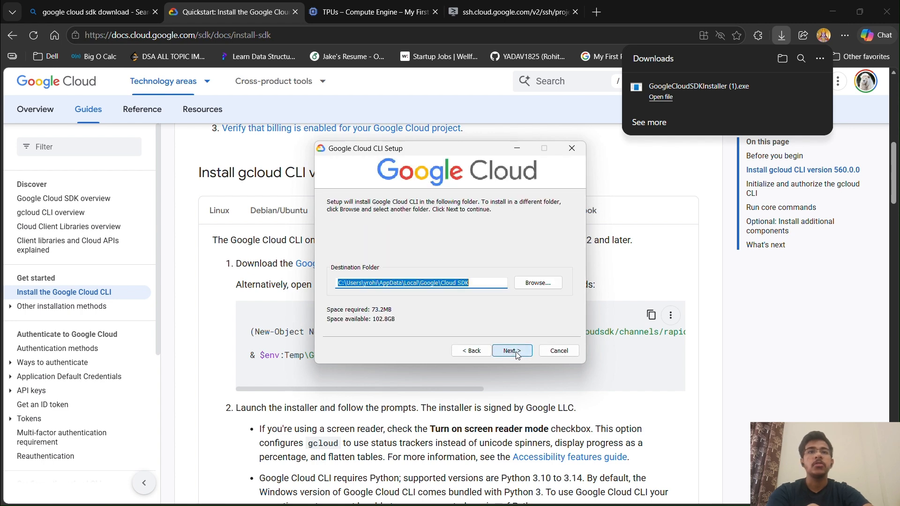
left_click(517, 353)
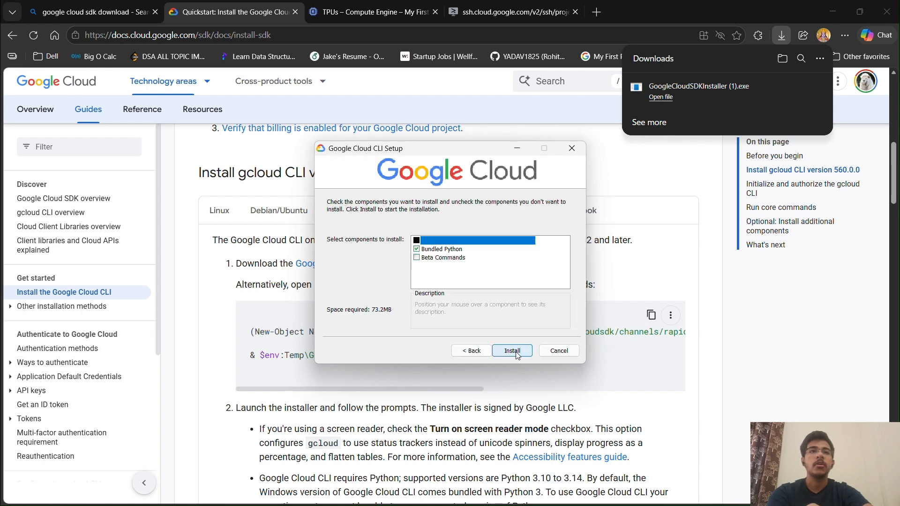
key("super")
type("goo")
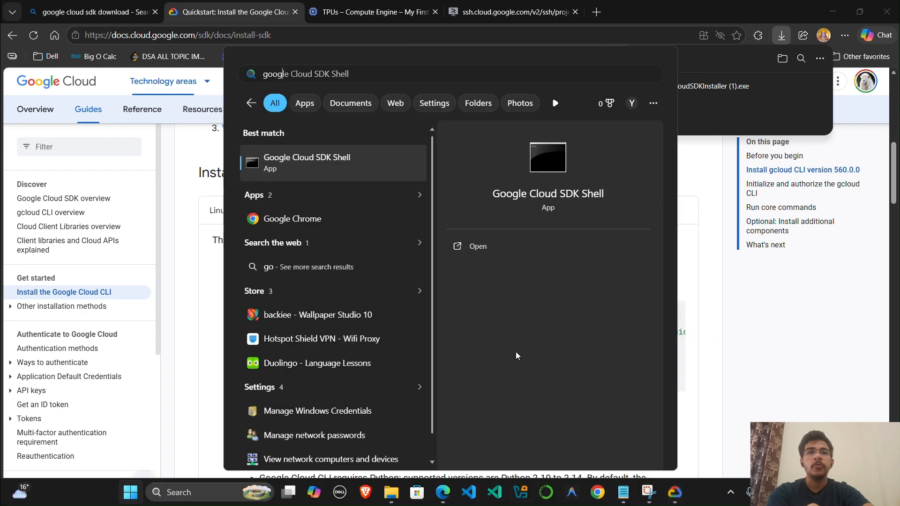
type("g")
left_click(738, 296)
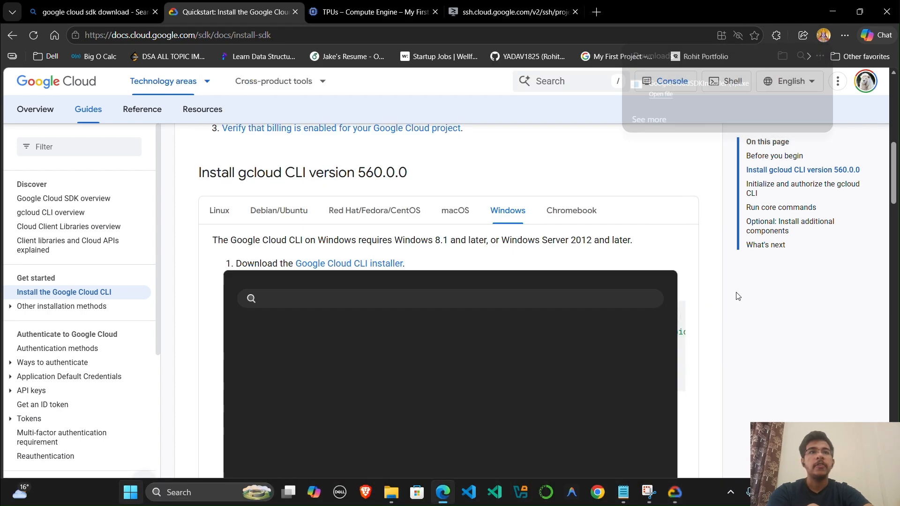
key("alt+Tab")
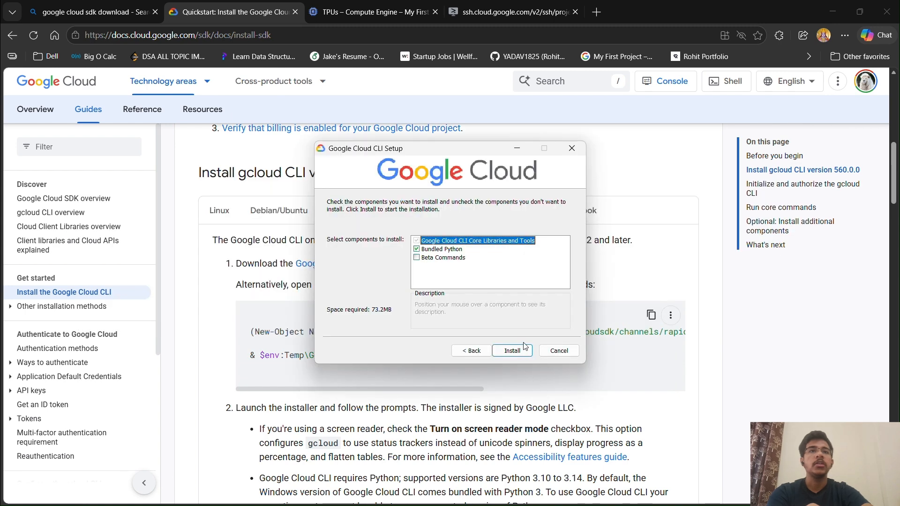
left_click(558, 353)
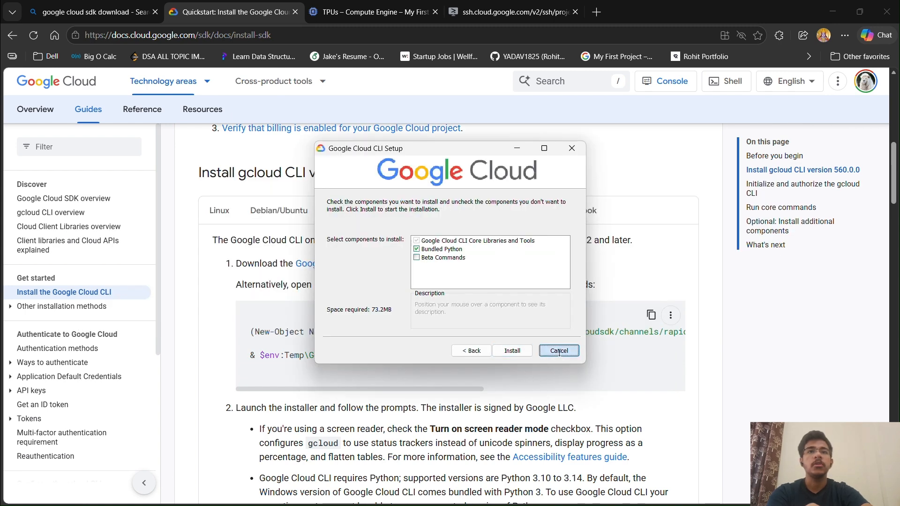
key("alt+Tab")
key("alt+Tab")
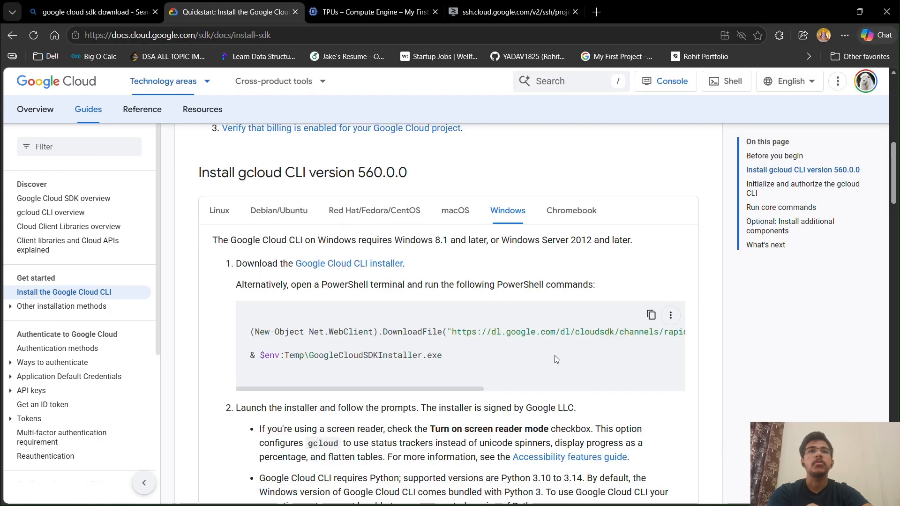
key("super")
type("goog")
key("Return")
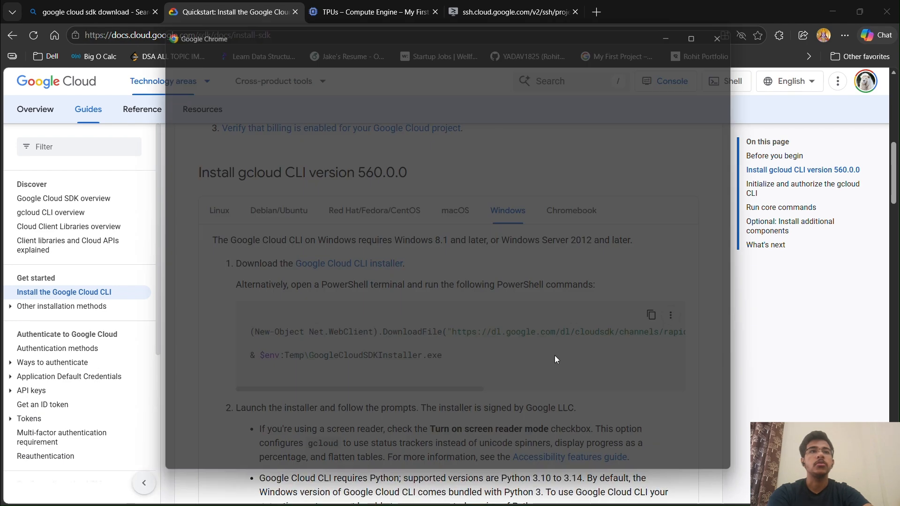
left_click(744, 21)
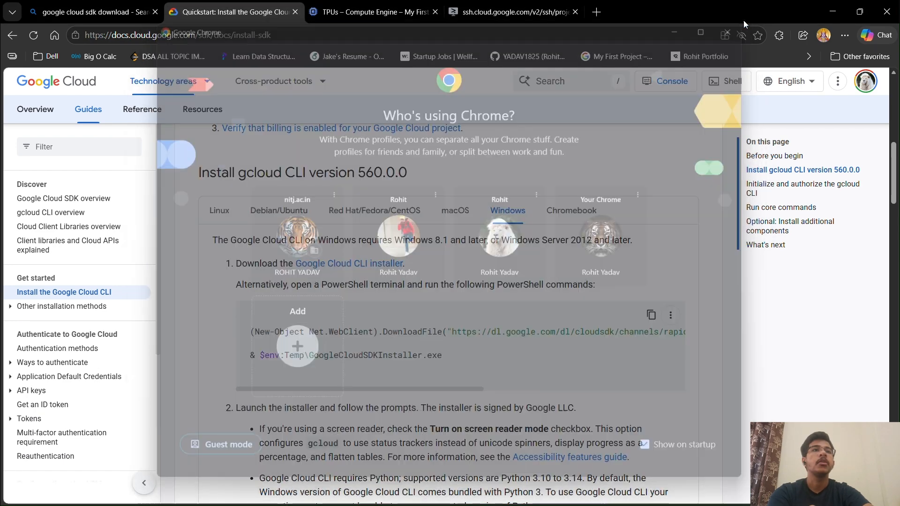
Step: Open the Google Cloud SDK Shell, add a Git Bash (MINGW64) session beside it, and close the SDK Shell session
key("super")
type("goo")
key("Return")
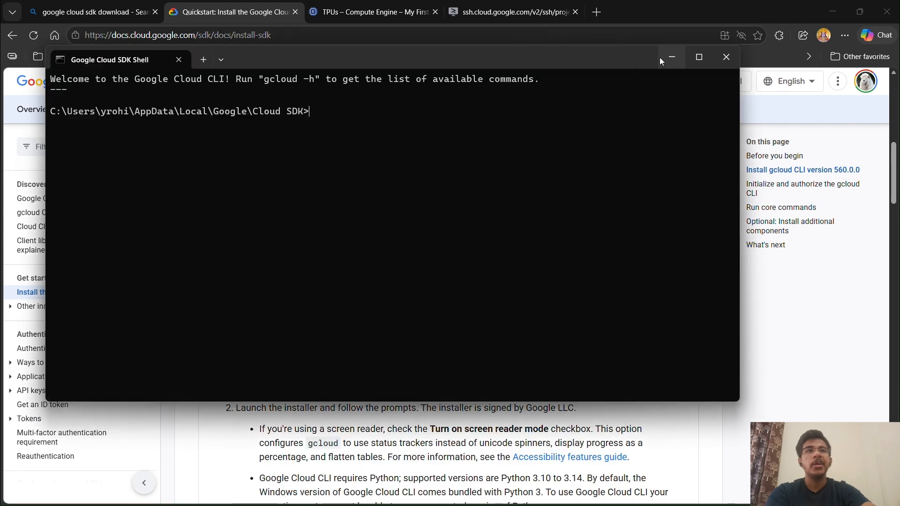
left_click(221, 60)
left_click(229, 138)
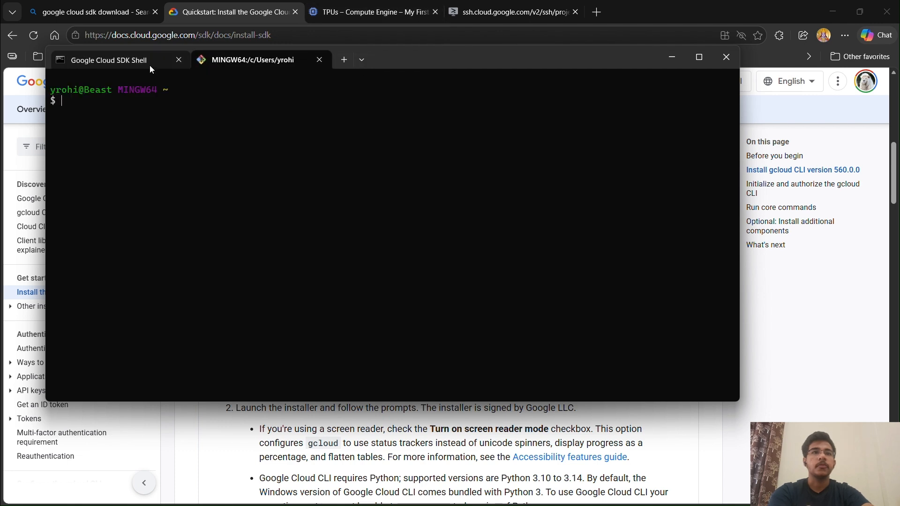
left_click(179, 59)
Step: Copy gcloud compute tpus tpu-vm ssh node-6 --zone=us-central2-b -- -N -L 8888:localhost:8888 from Notepad, run it in Git Bash, and minimize Notepad
key("alt+Tab")
key("alt+Tab")
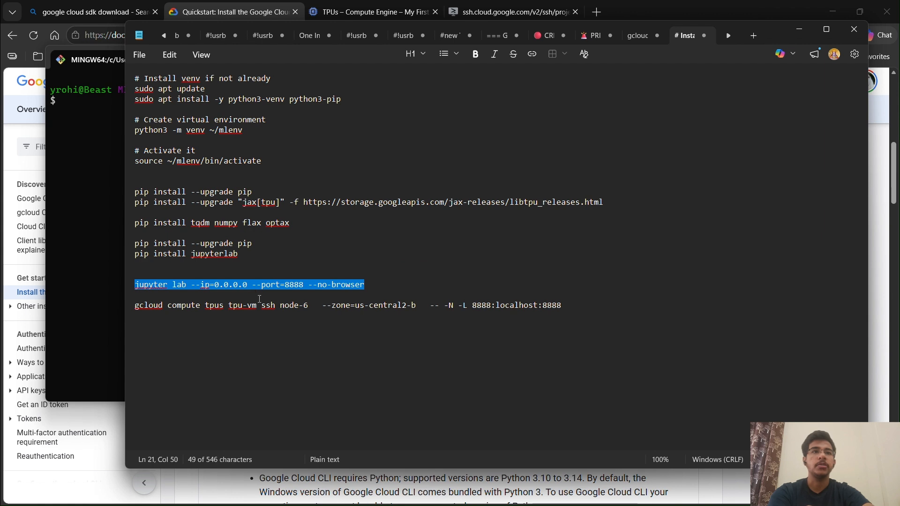
left_click_drag(563, 307, 126, 307)
key("ctrl+c")
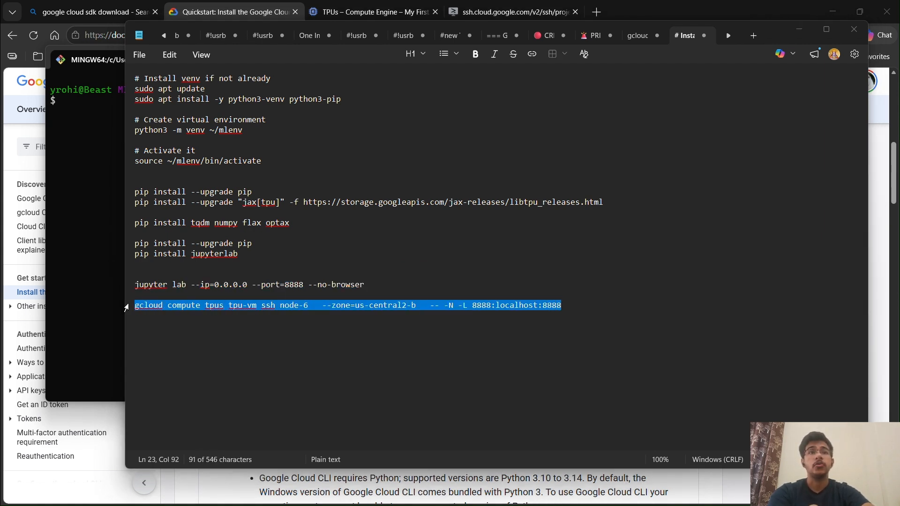
key("alt+Tab")
key("shift+Insert")
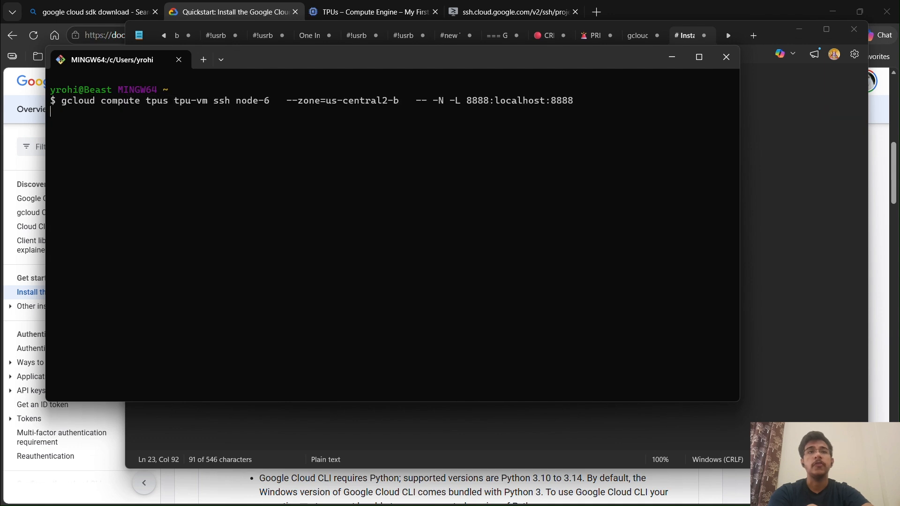
left_click(798, 30)
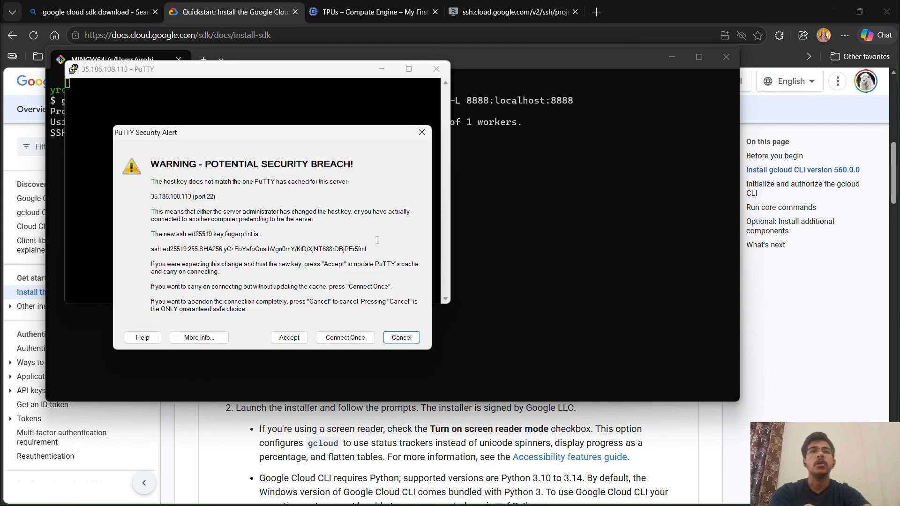
Step: Accept the server's new host key in the PuTTY security alert and minimize the Git Bash and PuTTY windows
left_click(294, 337)
left_click(628, 305)
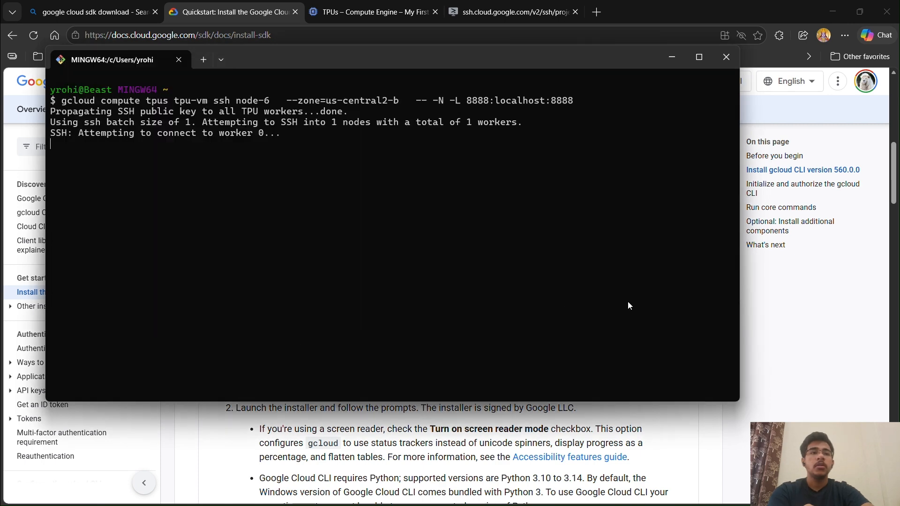
left_click(670, 58)
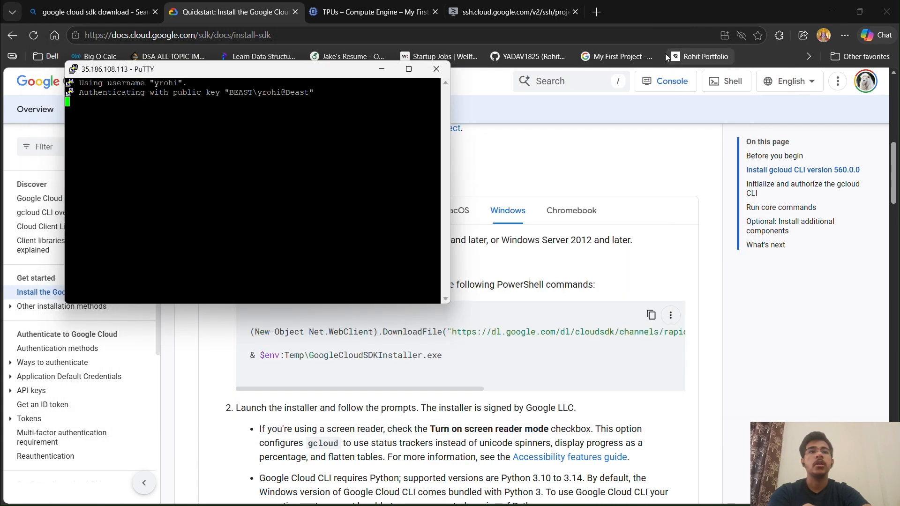
left_click(380, 69)
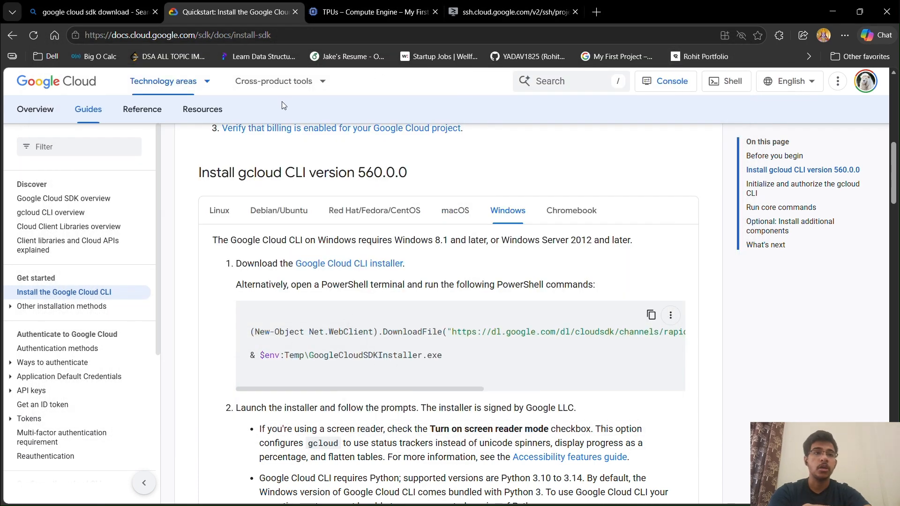
Step: Copy the Jupyter server's access token from the URL shown in the SSH-in-browser terminal output
key("ctrl+Tab")
key("ctrl+Tab")
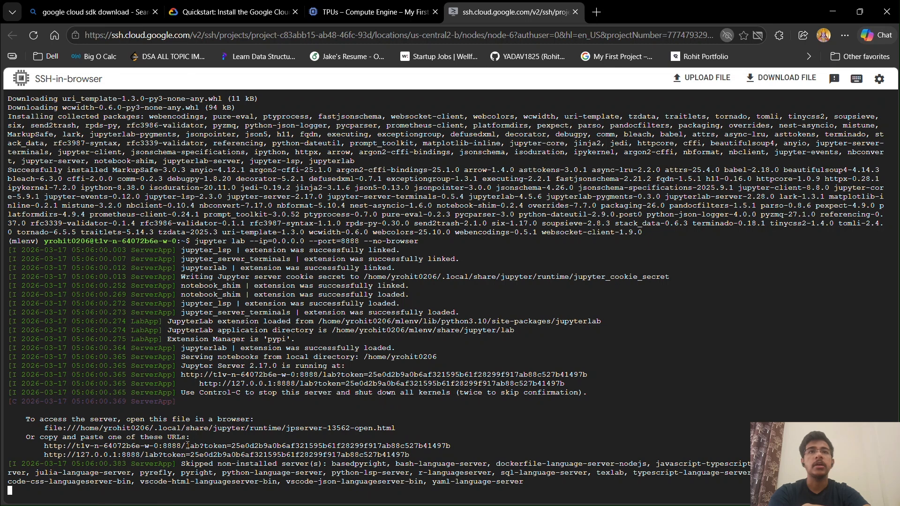
left_click_drag(231, 447, 453, 446)
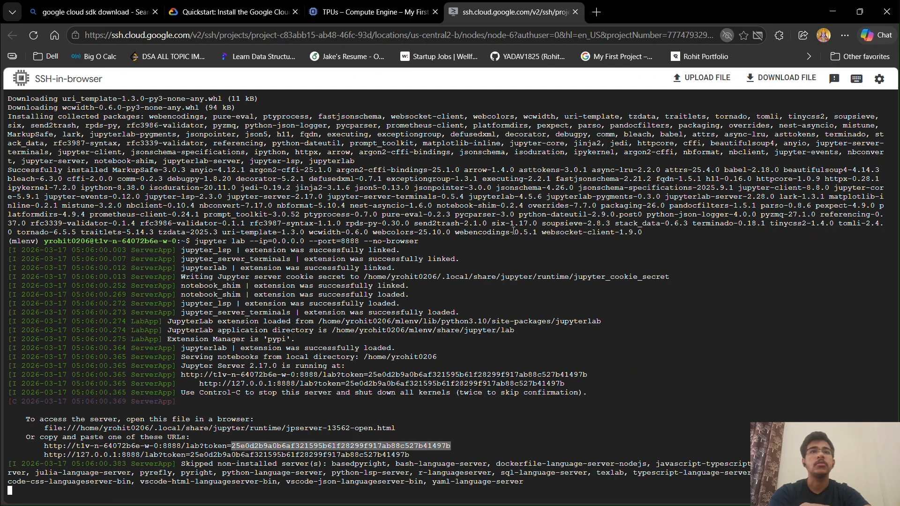
Step: Open localhost:8888 in a new browser tab and log in to Jupyter by pasting the access token into the Password or token field
key("ctrl+t")
type("localhost:8888")
key("Return")
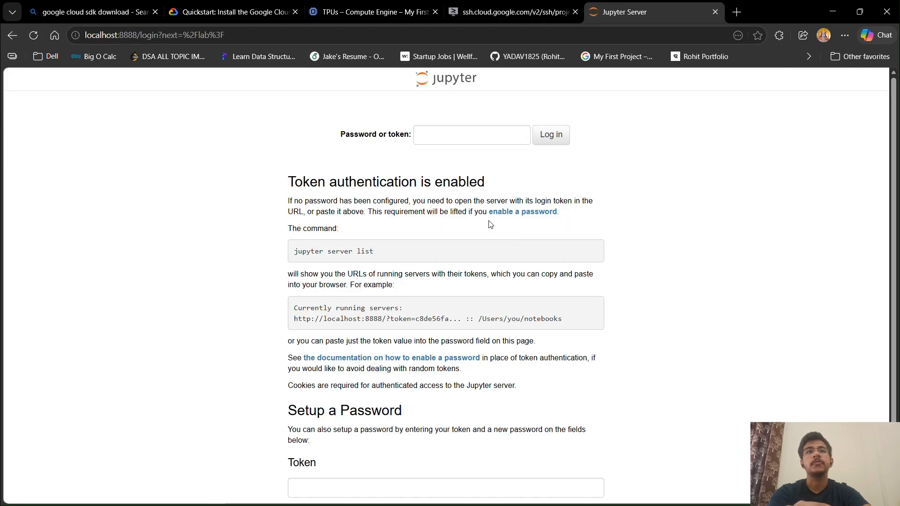
key("ctrl+v")
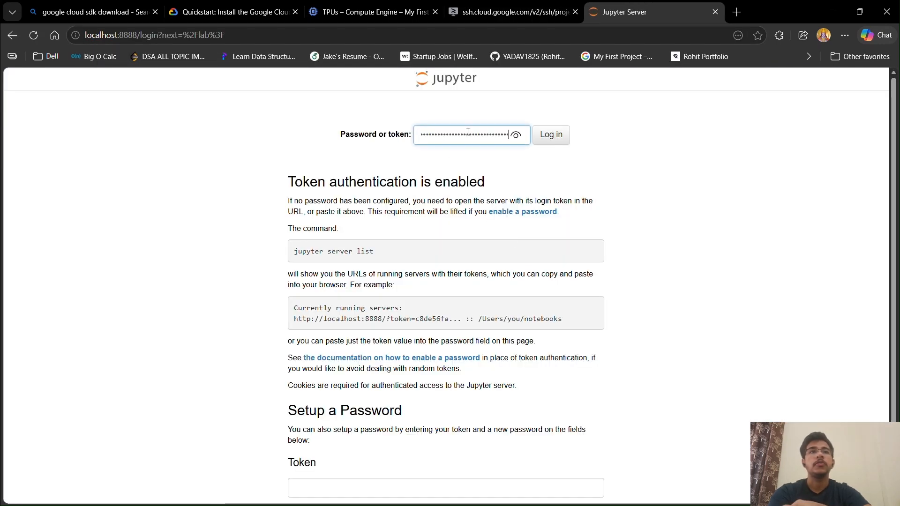
left_click(546, 136)
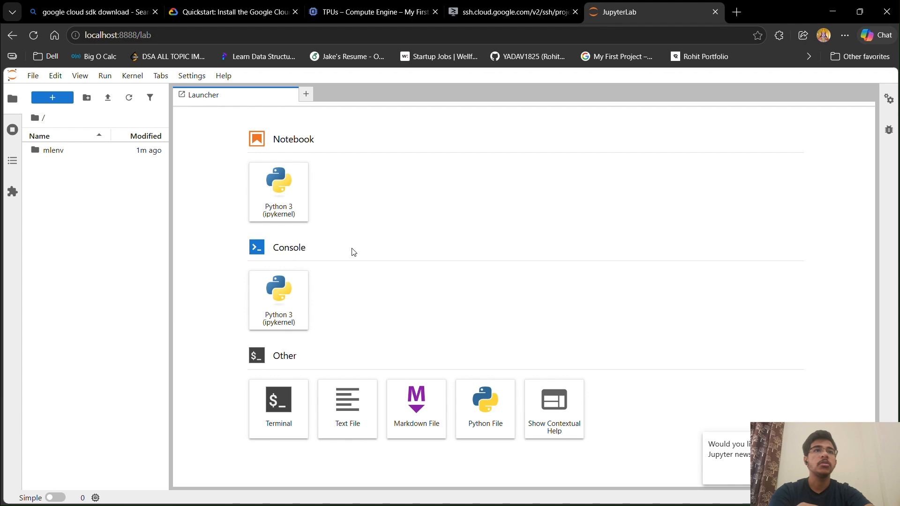
Step: Create a Python 3 (ipykernel) notebook and run print("hello") in its first cell
left_click(270, 198)
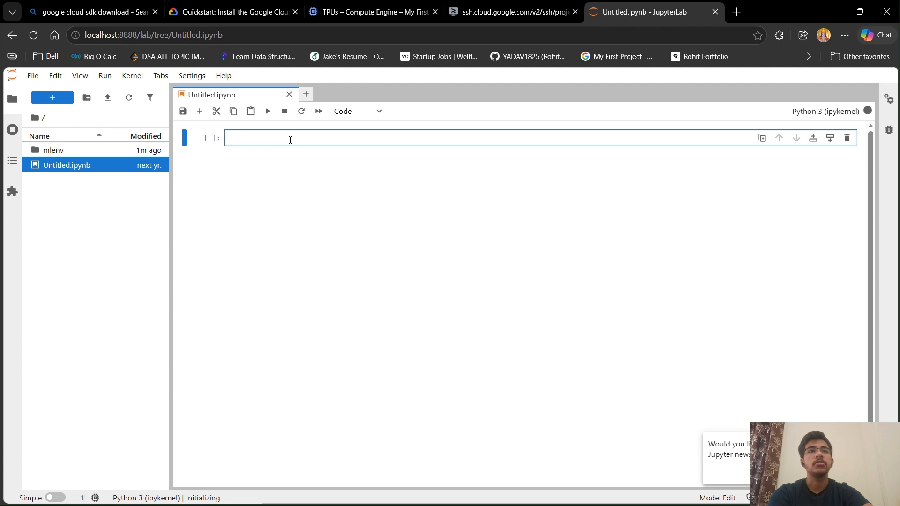
type("print")
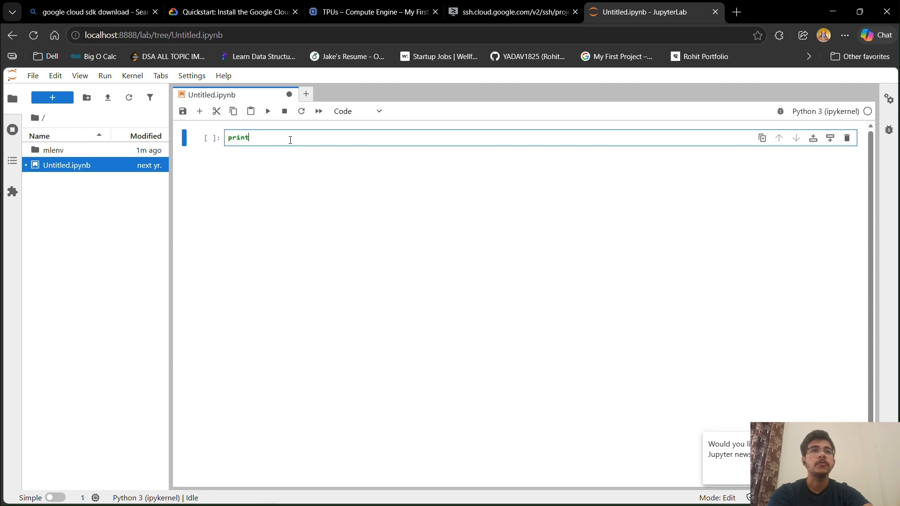
type("(\"hello")
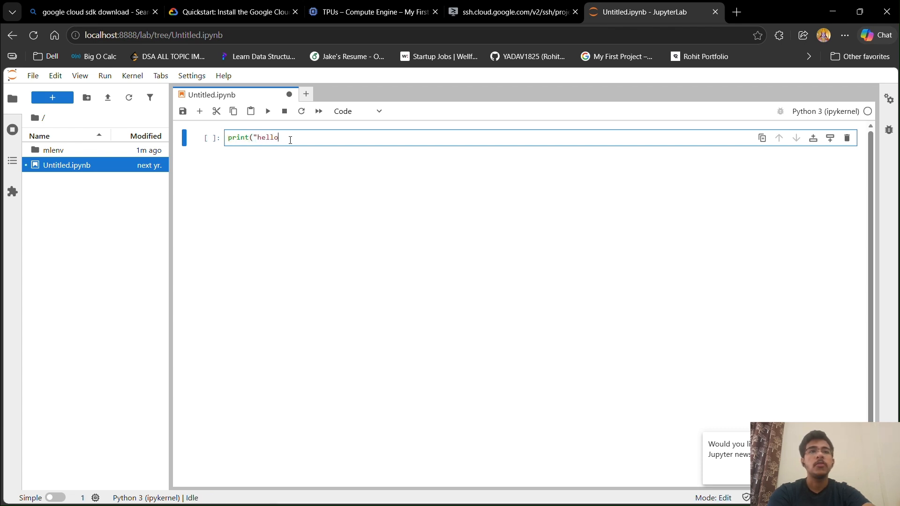
type("\")")
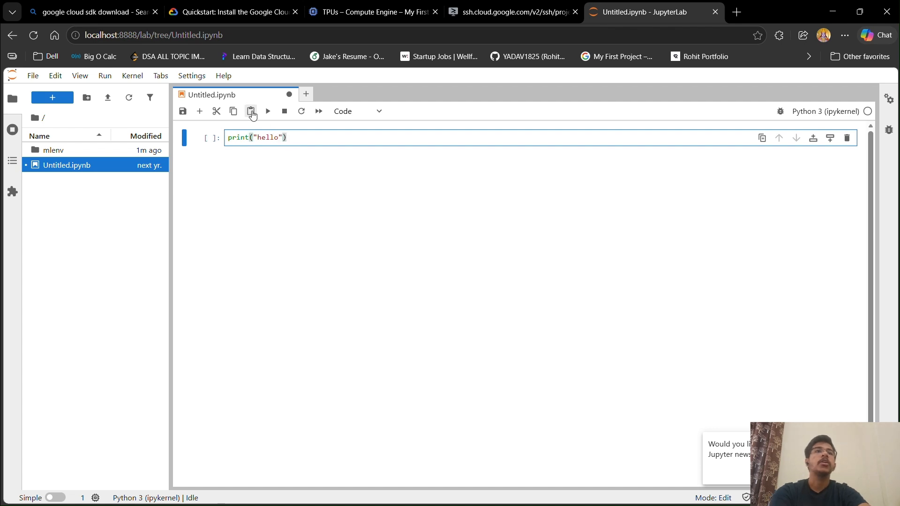
left_click(268, 112)
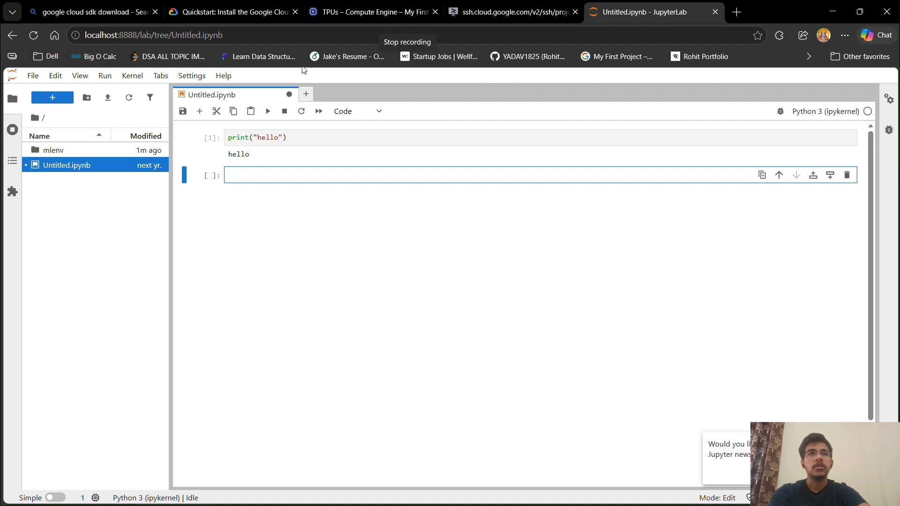
Step: Open a JupyterLab terminal and run sudo apt update and sudo apt install -y tmux, copied from the Notepad notes
left_click(306, 94)
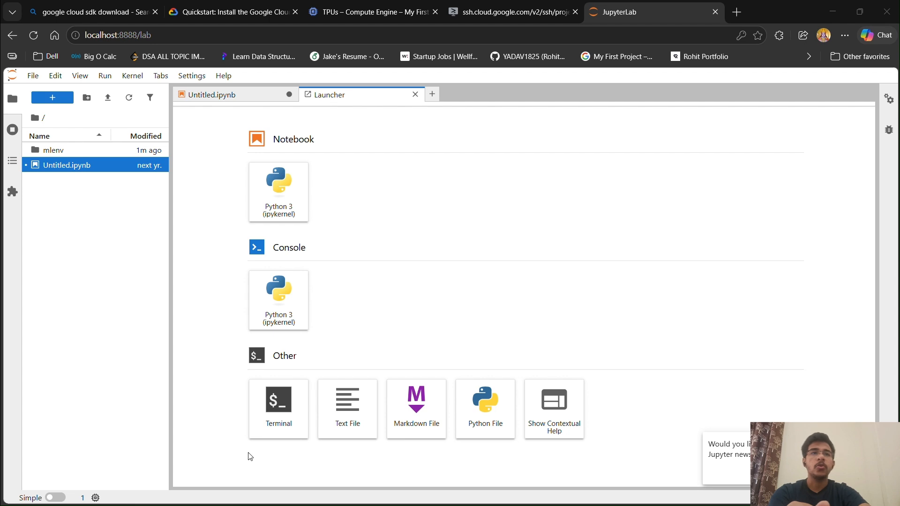
left_click(275, 401)
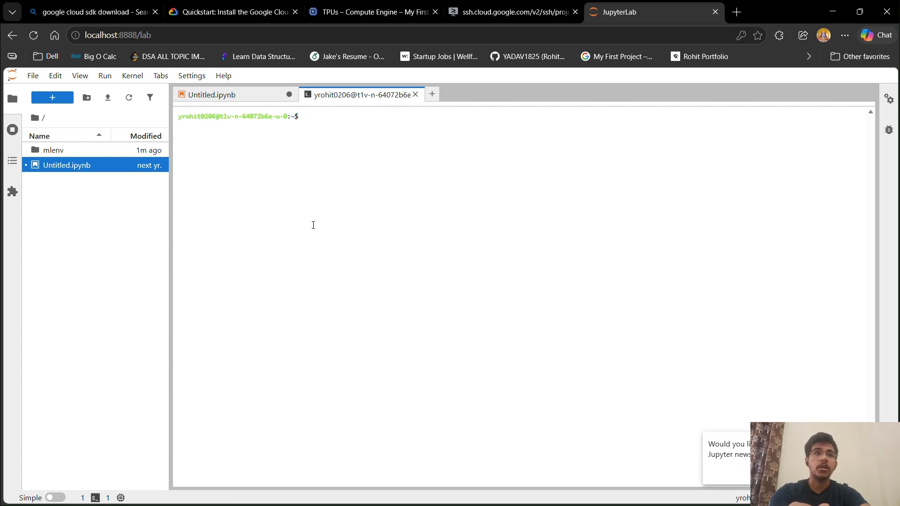
key("alt+Tab")
key("Tab")
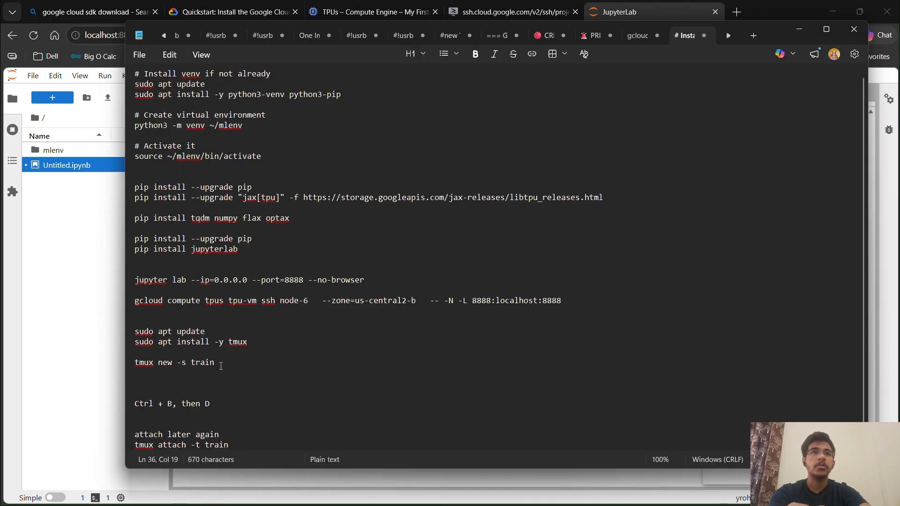
left_click_drag(247, 347, 123, 327)
key("ctrl+c")
key("alt+Tab")
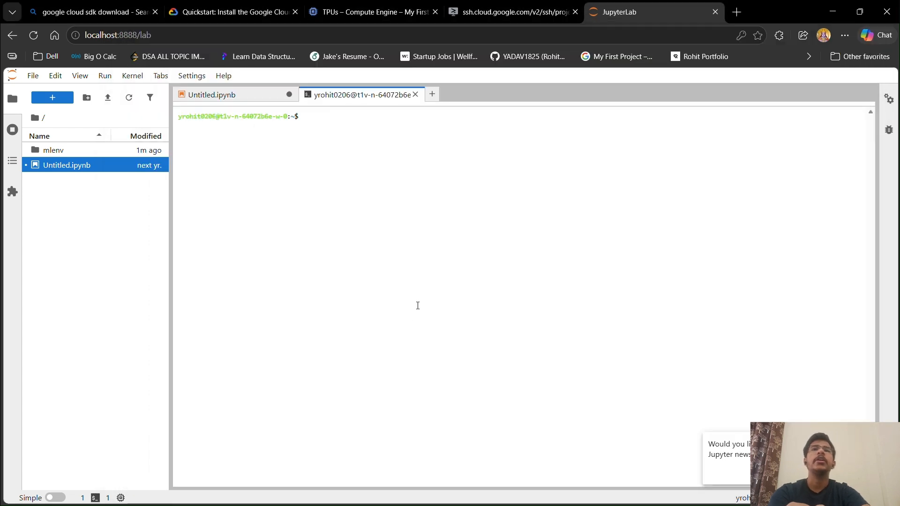
key("ctrl+v")
key("Return")
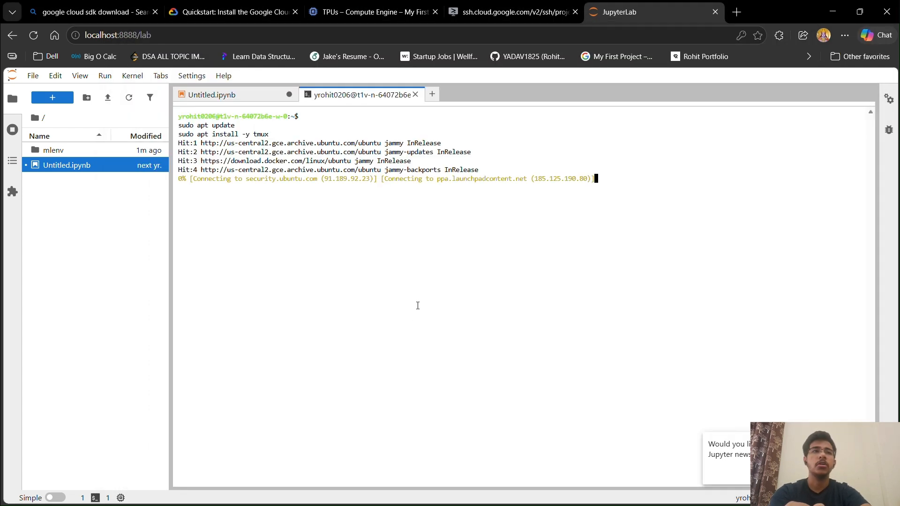
Step: Copy tmux new -s train from Notepad and run it in the JupyterLab terminal
key("alt+Tab")
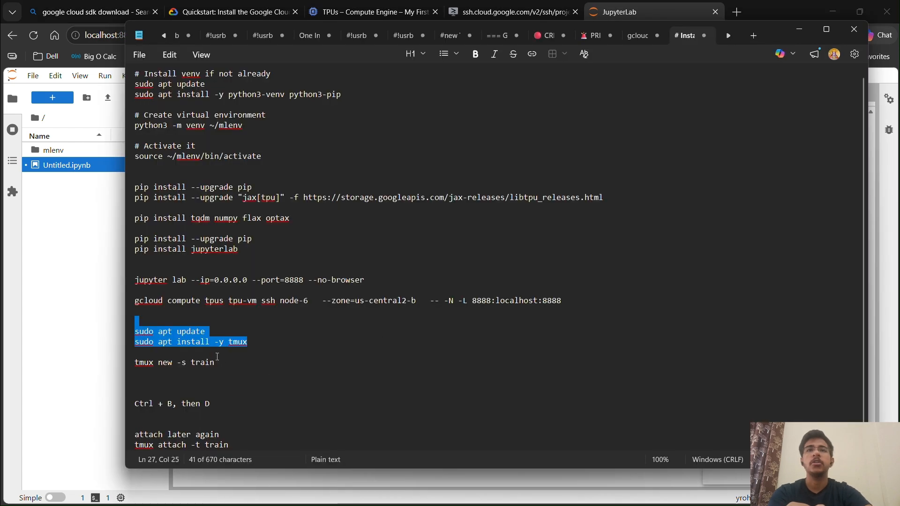
left_click_drag(215, 362, 124, 362)
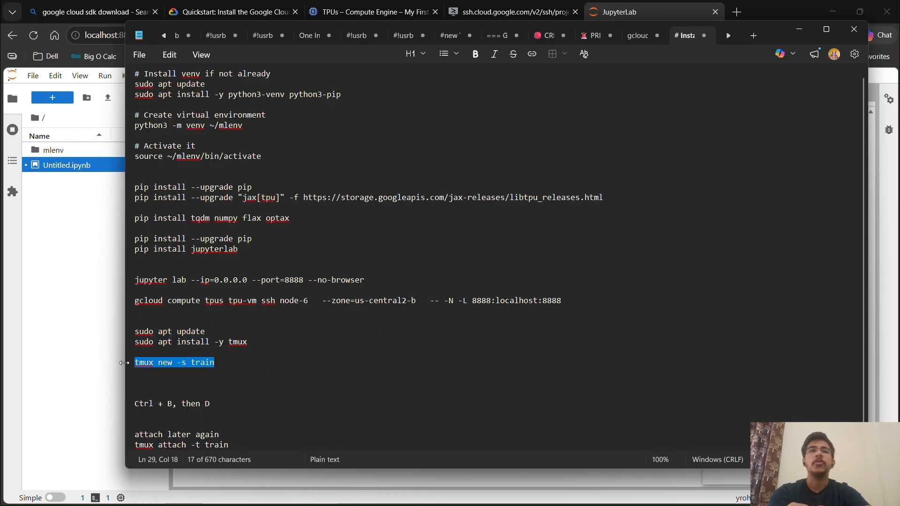
key("alt+Tab")
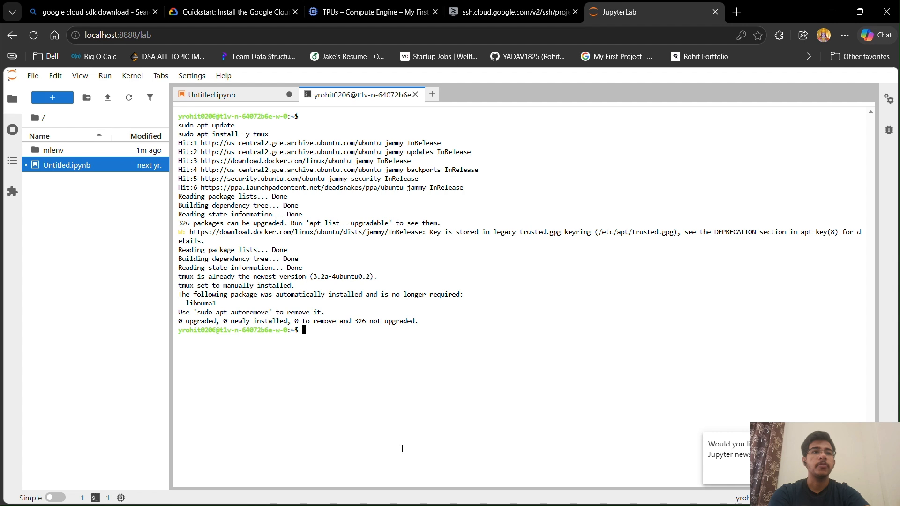
key("ctrl+v")
key("Return")
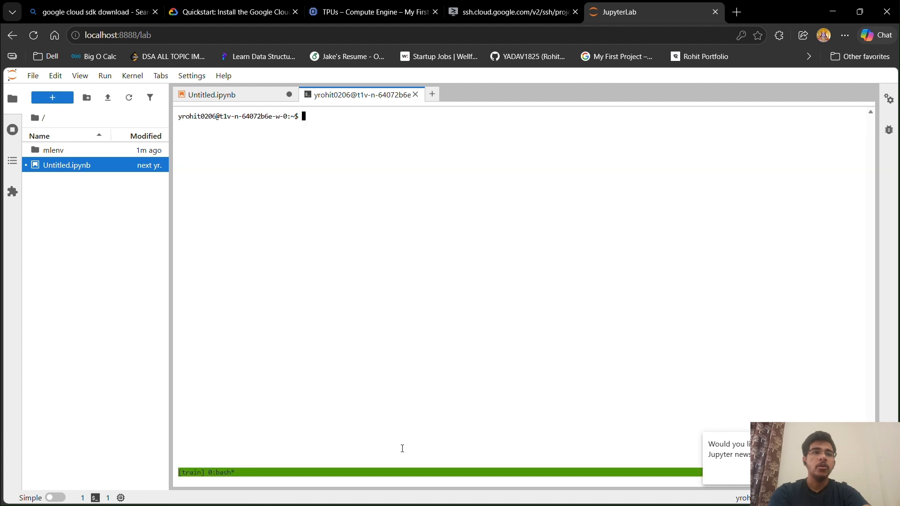
Step: Check the tmux detach shortcut in the Notepad notes and detach from the train session in the JupyterLab terminal
key("alt+Tab")
left_click_drag(229, 404, 127, 403)
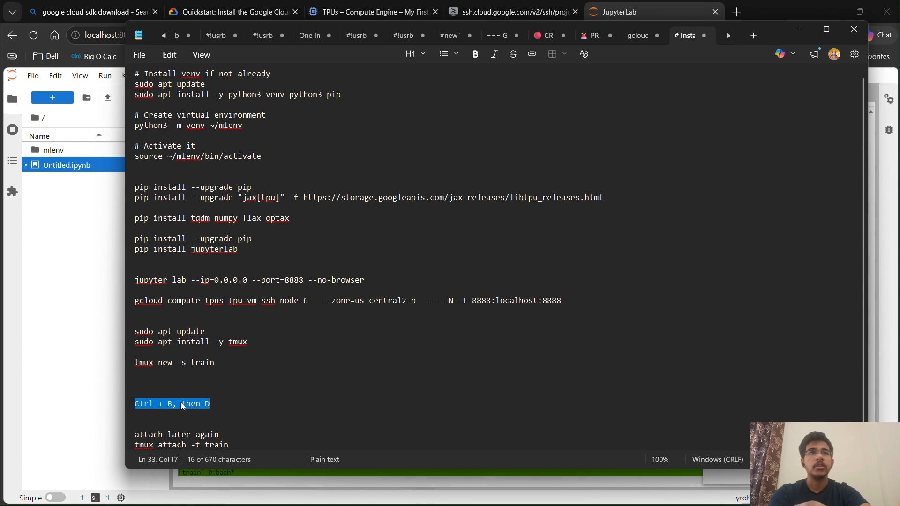
key("alt+Tab")
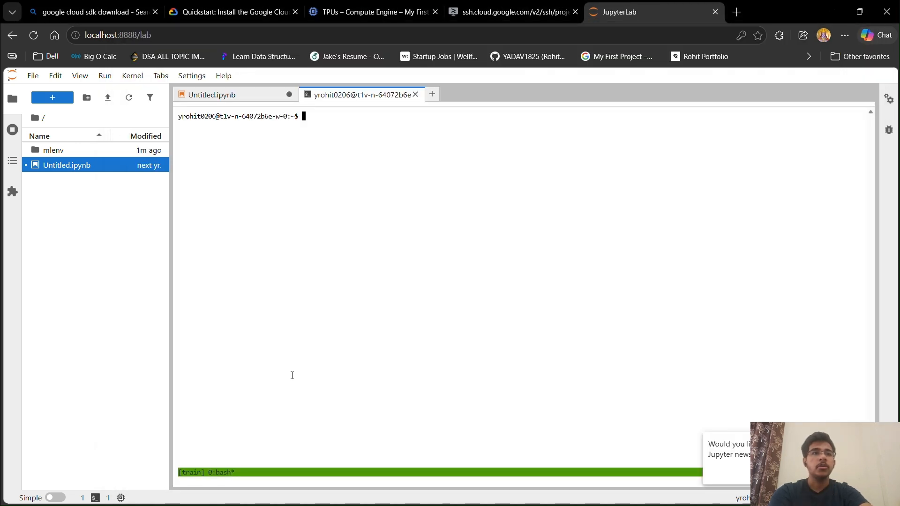
key("ctrl+b")
key("d")
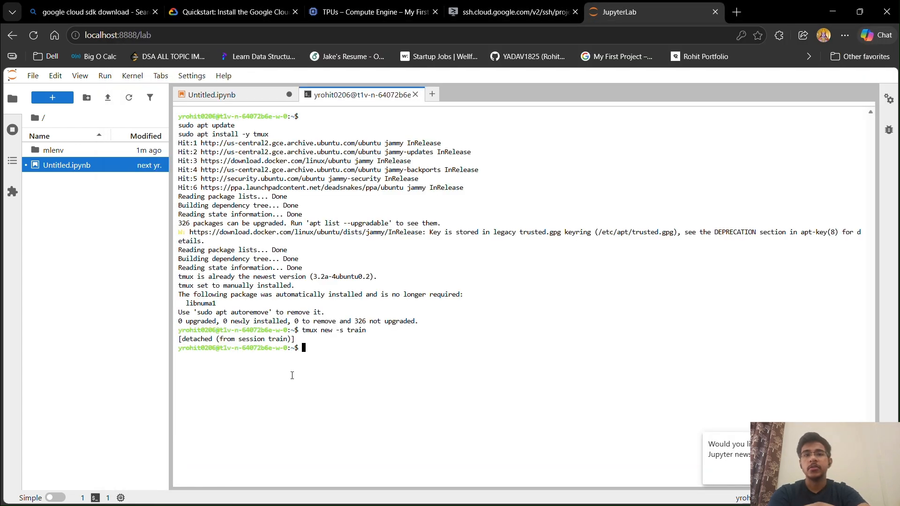
Step: Copy tmux attach -t train from Notepad, run it in the JupyterLab terminal, and discard the accidental InRelease download
key("alt+Tab")
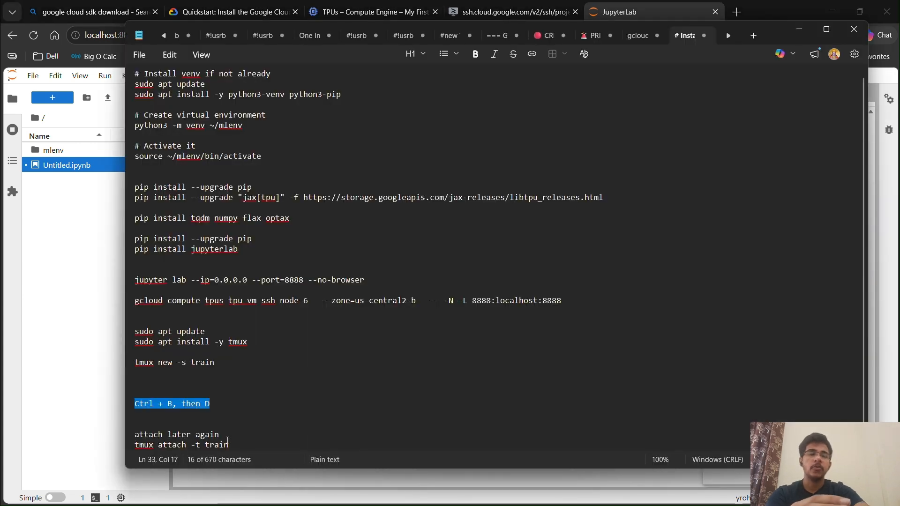
left_click_drag(229, 444, 132, 446)
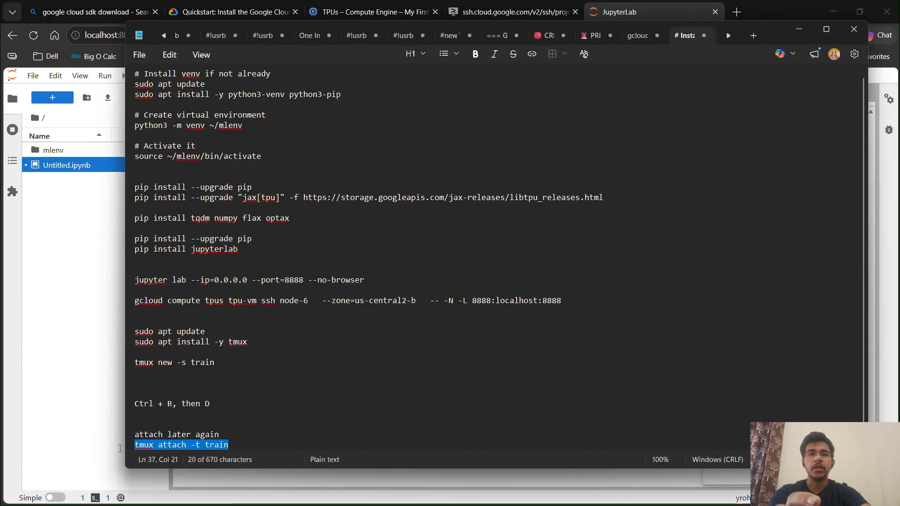
key("alt+Tab")
left_click(409, 239)
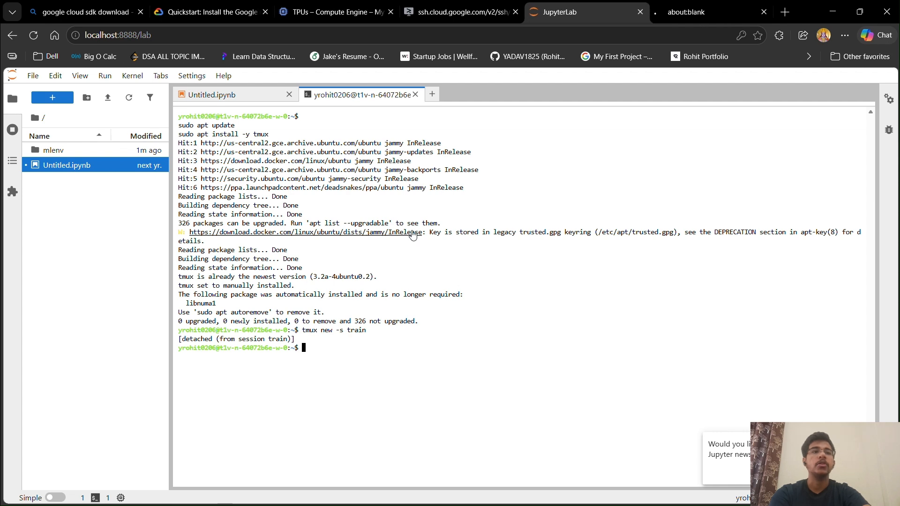
key("ctrl+v")
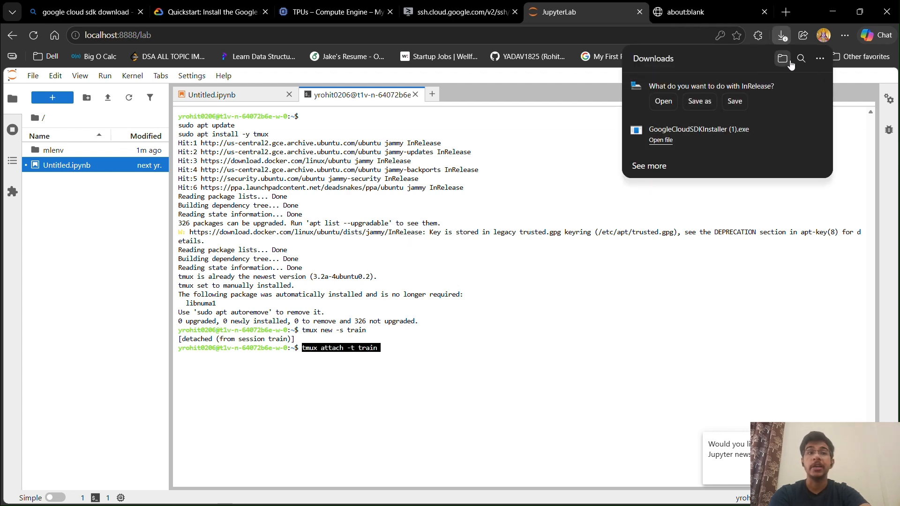
left_click(819, 87)
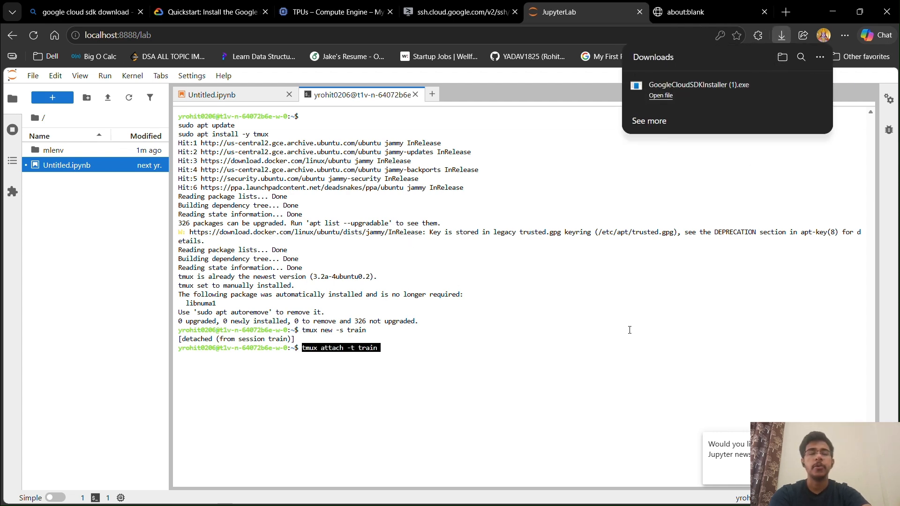
key("Return")
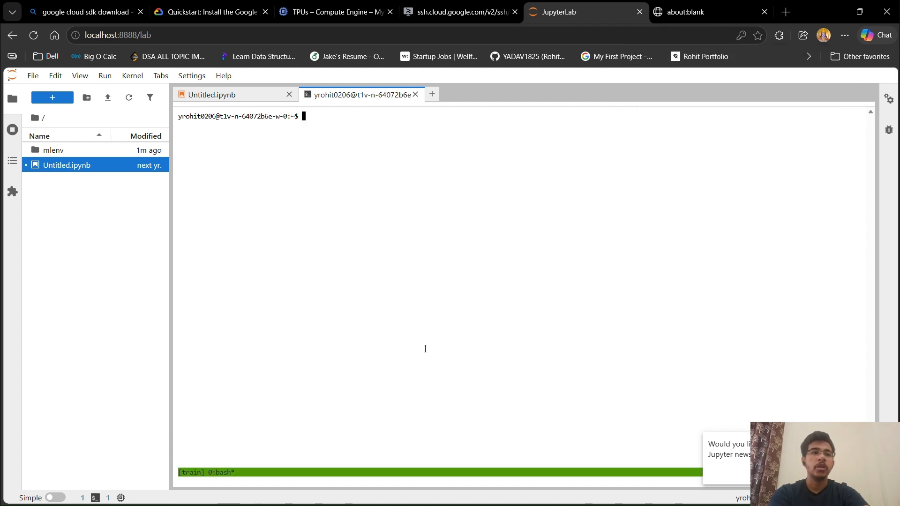
Step: Enter the comment "#run jobs after cloing your laptop" at the train session's prompt without running it
type("#r")
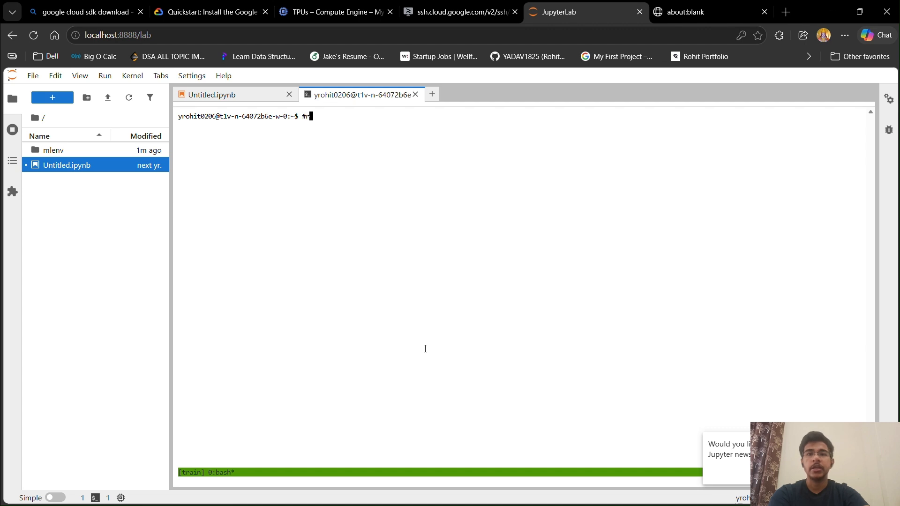
type("un jobs offl")
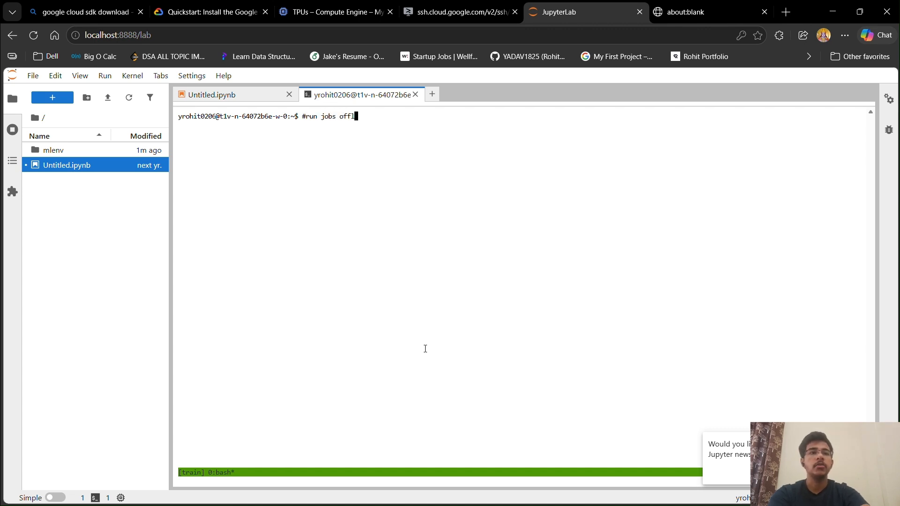
key("BackSpace")
key("BackSpace")
key("BackSpace")
key("BackSpace")
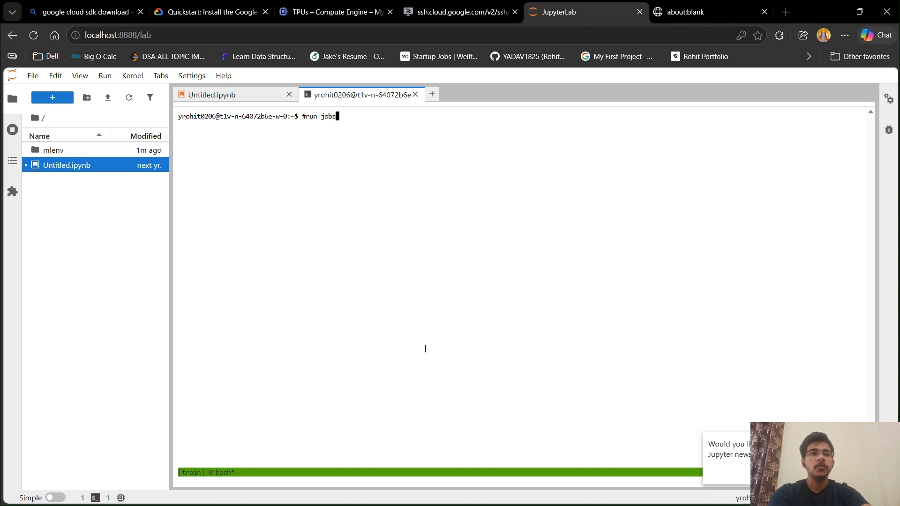
type("afte")
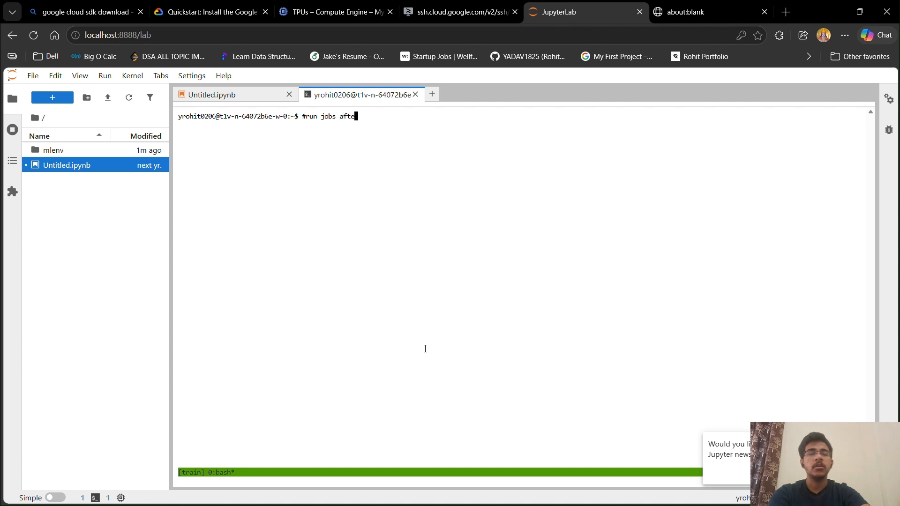
type("r cloing your laptop")
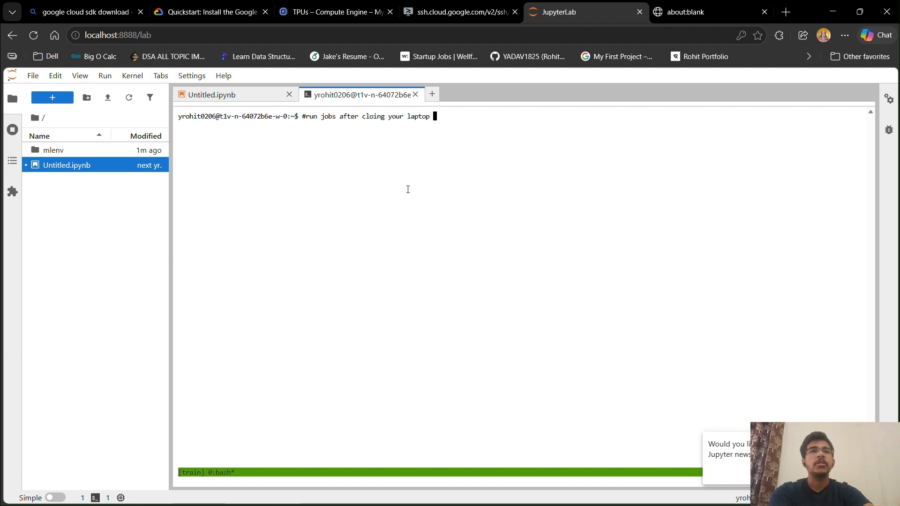
Step: Detach from the train session, reattach with tmux attach -t train, and detach from it again
key("ctrl+b")
key("d")
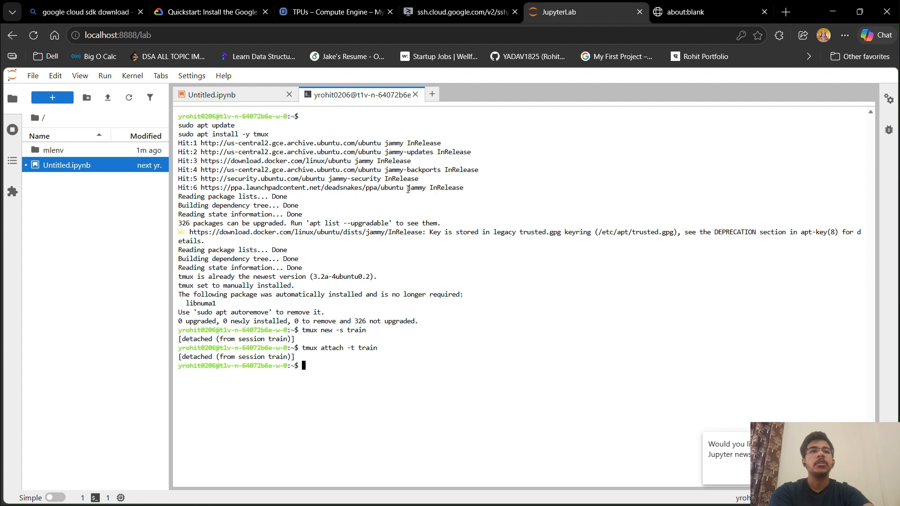
key("Up")
key("Return")
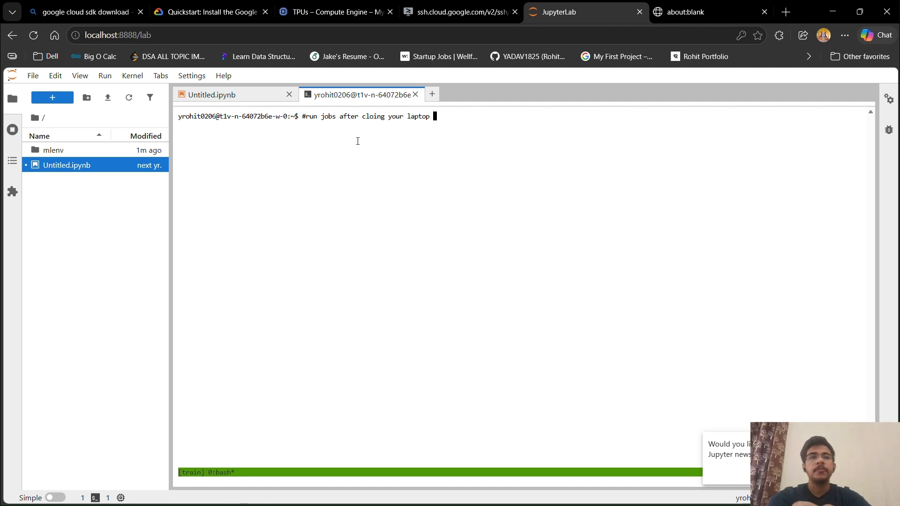
key("ctrl+b")
key("d")
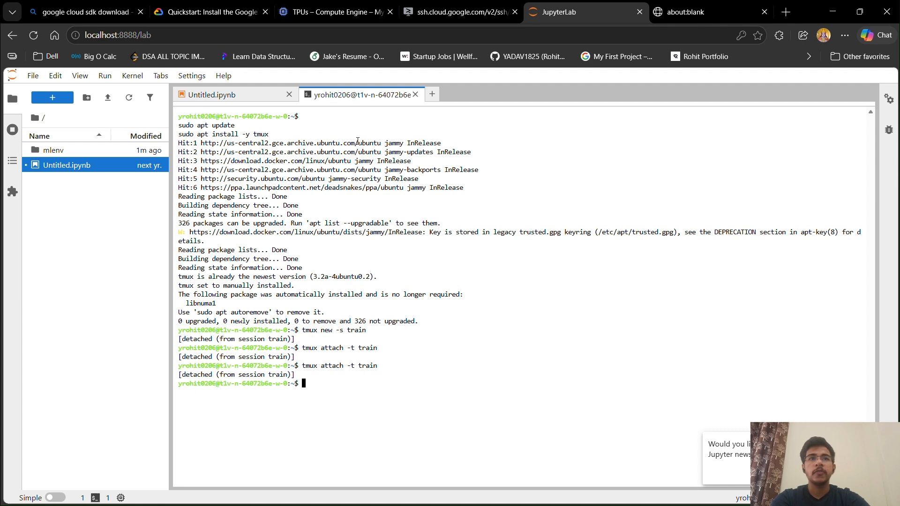